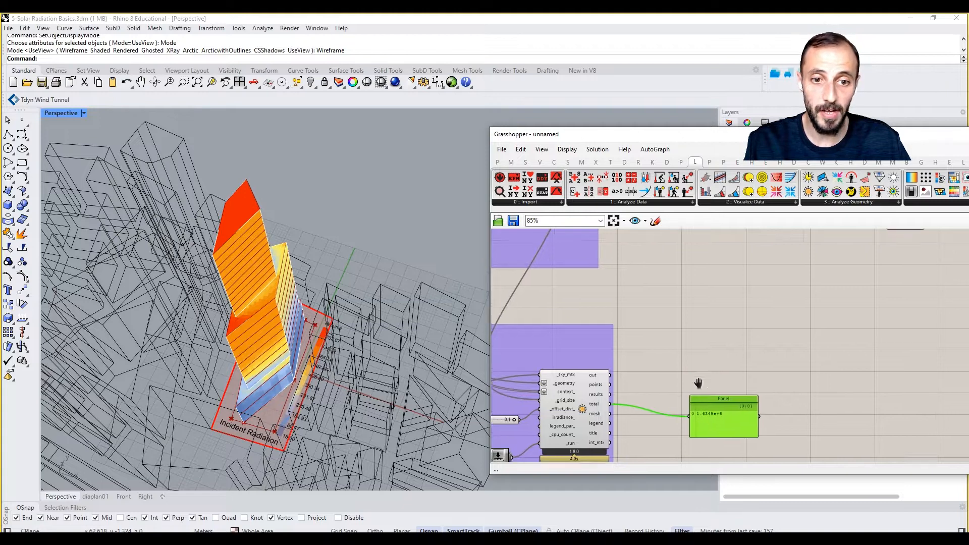
Add a Negative component and feed it the total output of the lower Incident Radiation study
scroll(731, 371, "up", 3)
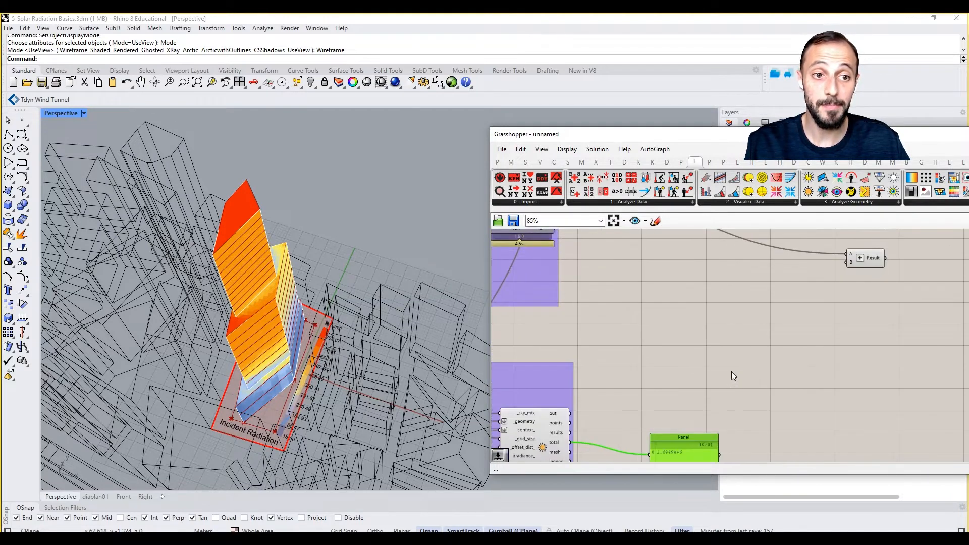
double_click(630, 380)
type("neg")
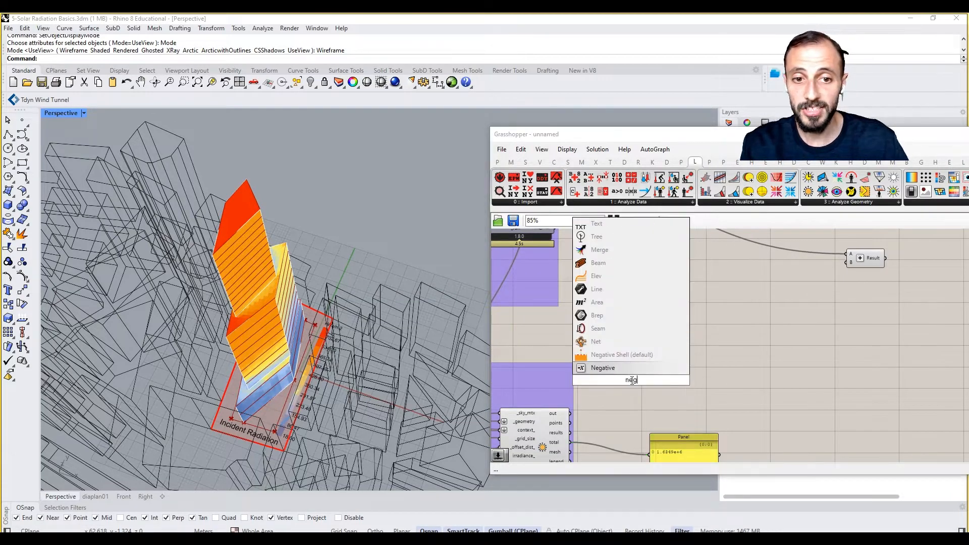
left_click(603, 367)
left_click_drag(572, 445, 719, 357)
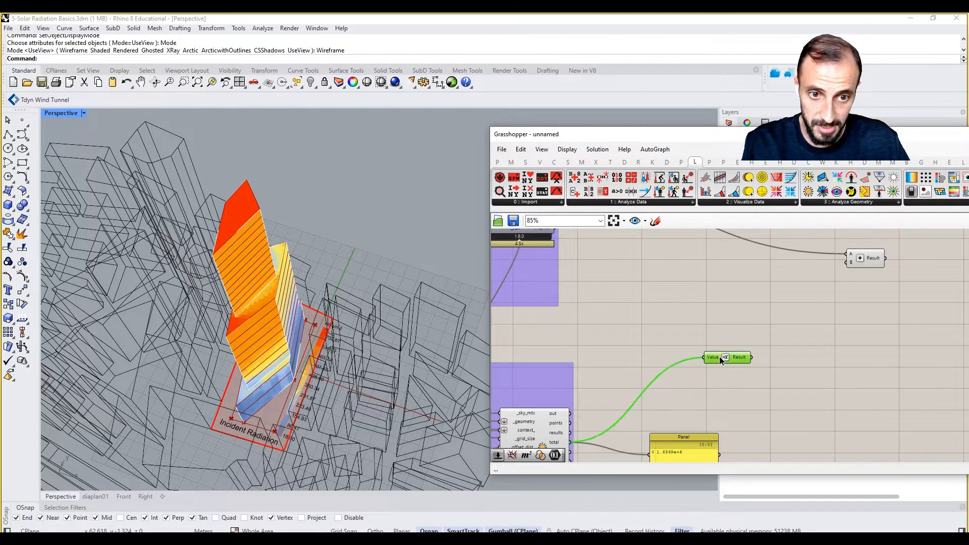
Add a Panel beside the Negative component and connect the negated result to it
double_click(784, 365)
type("panel")
key("Return")
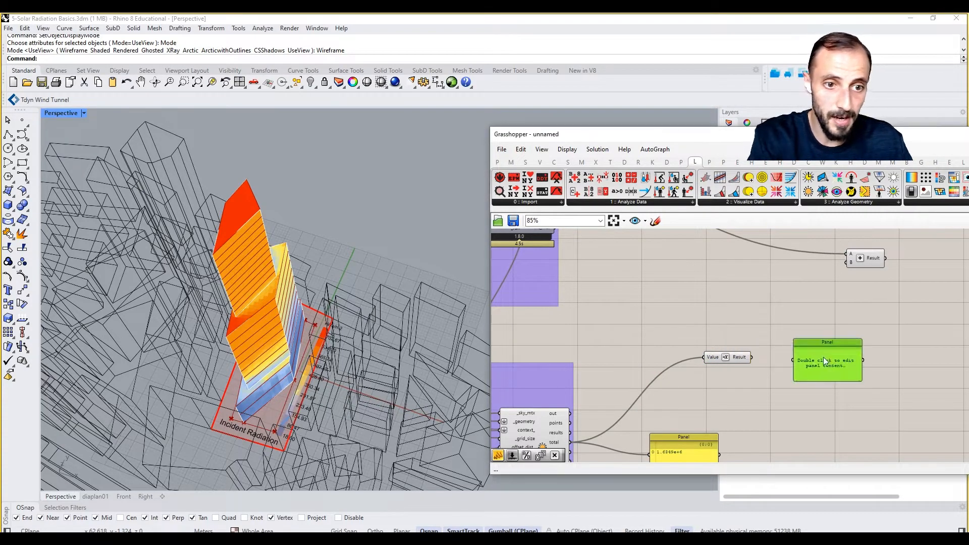
left_click_drag(751, 357, 794, 360)
Connect the Negative result to the Addition component's B input and inspect the addition's Result value
right_click_drag(810, 356, 710, 378)
mouse_move(696, 380)
left_mouse_down()
mouse_move(791, 317)
mouse_move(811, 287)
mouse_move(696, 380)
left_mouse_up()
right_click_drag(808, 321, 752, 349)
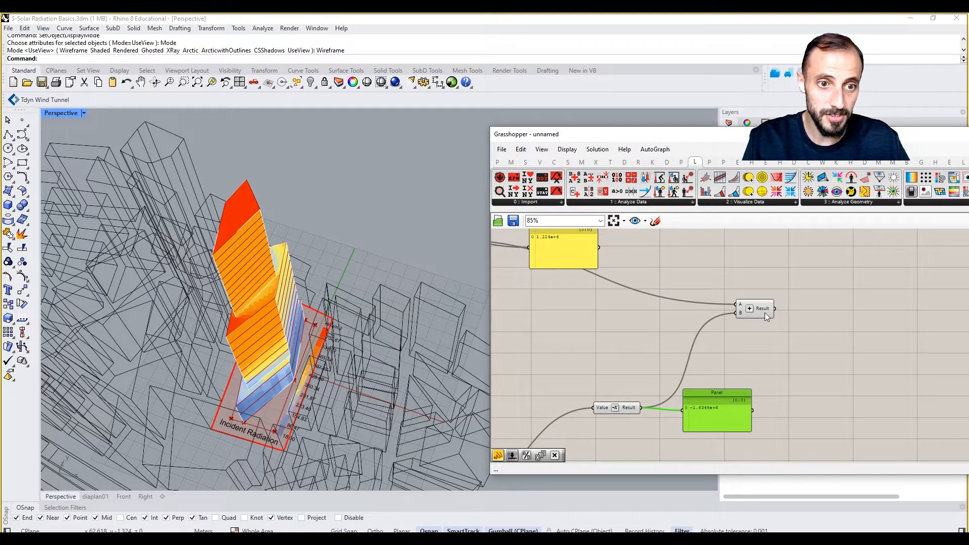
mouse_move(766, 313)
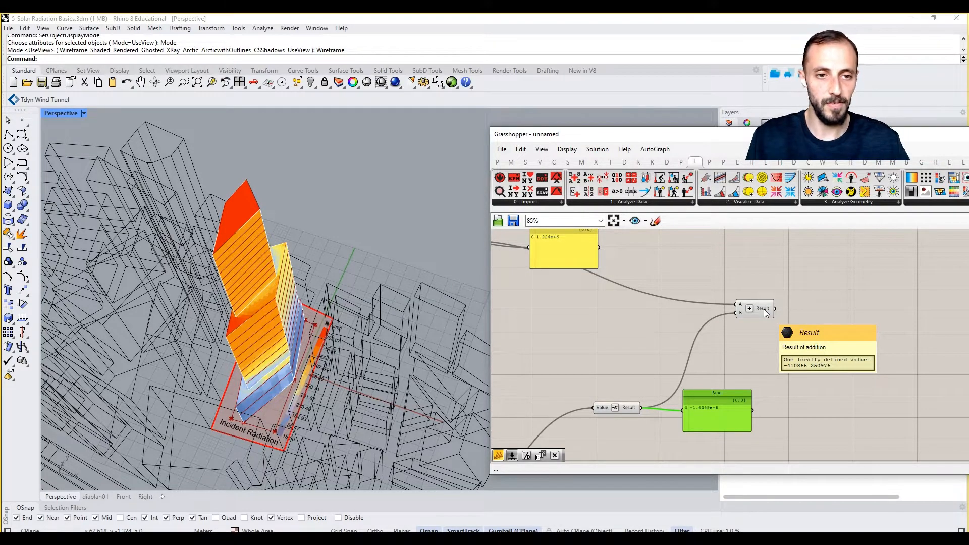
Examine the lower Incident Radiation component and trace its total output through to the Addition component
right_click_drag(764, 309, 816, 275)
scroll(811, 279, "down", 4)
scroll(606, 359, "up", 4)
left_click(666, 371)
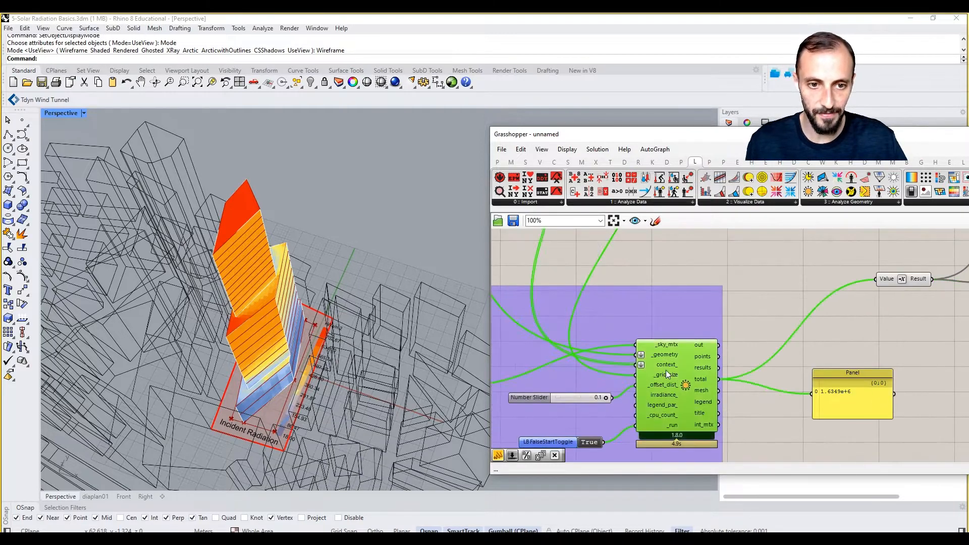
scroll(666, 371, "down", 5)
right_click_drag(669, 372, 719, 360)
right_click_drag(891, 283, 785, 317)
scroll(785, 317, "up", 6)
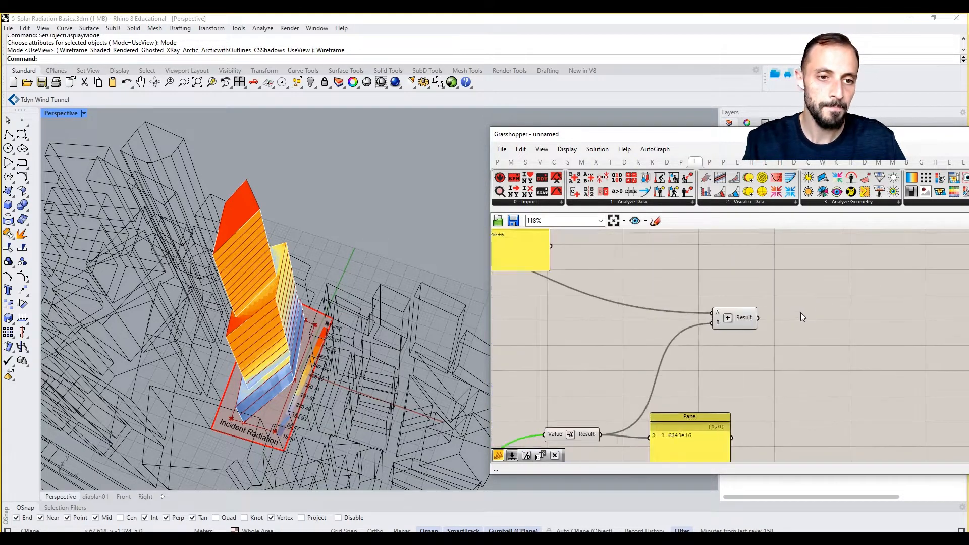
Add a Number parameter and connect the Addition result to it
scroll(801, 313, "up", 1)
double_click(813, 313)
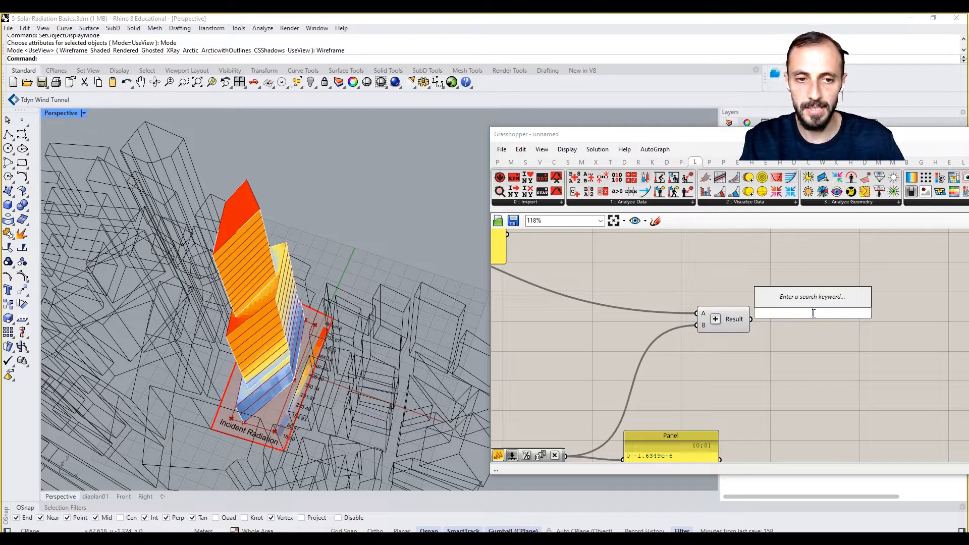
type("number")
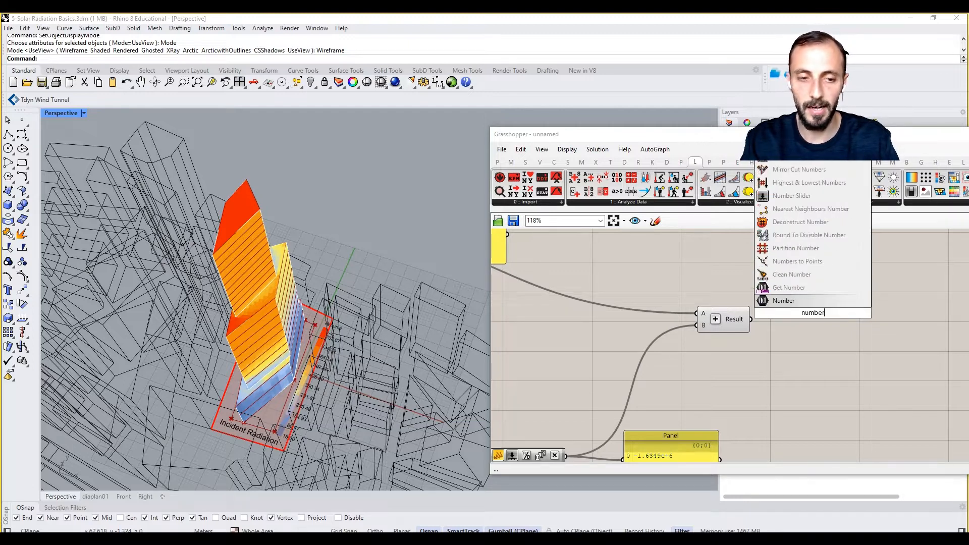
key("Return")
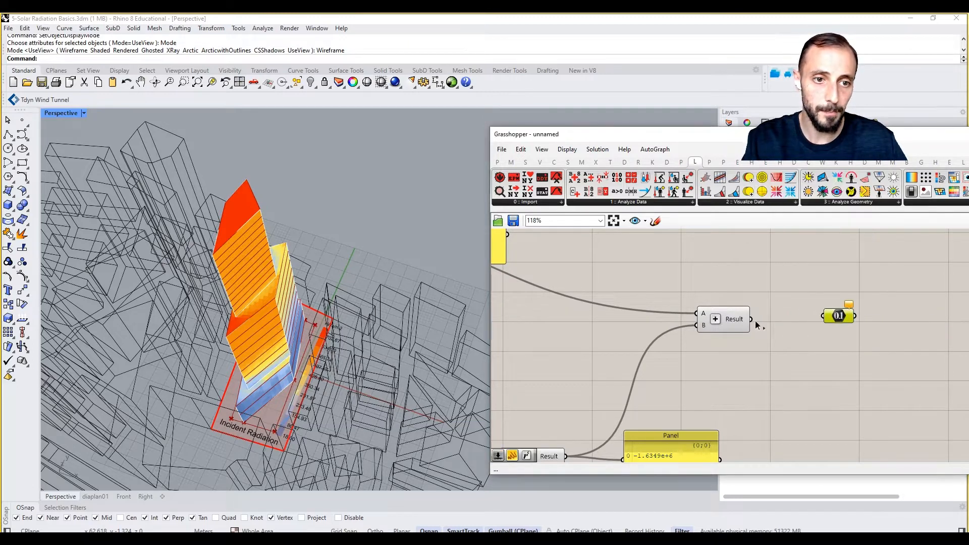
left_click_drag(752, 320, 823, 317)
Add a Galapagos component near the Number parameter and link its Fitness to that parameter
right_click_drag(907, 273, 782, 313)
double_click(782, 313)
type("ga")
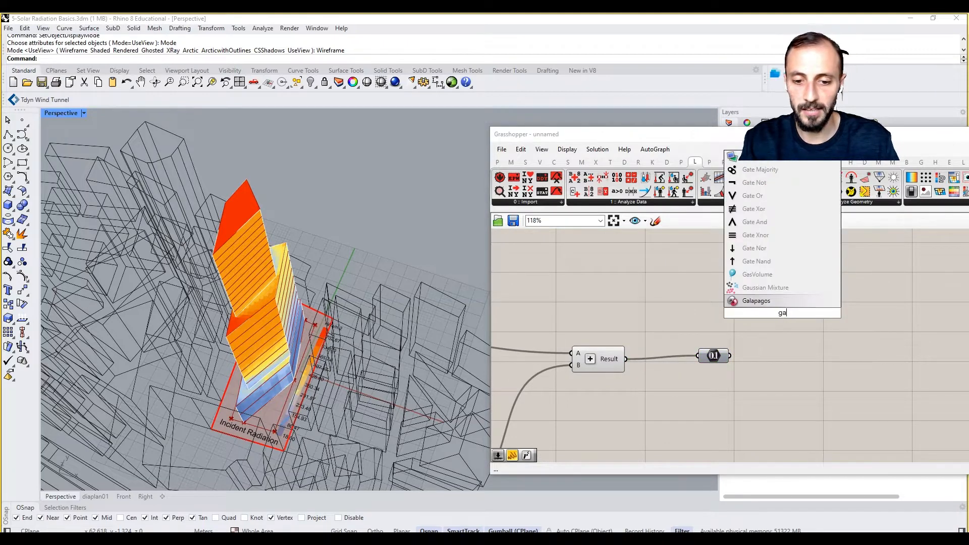
left_click(766, 301)
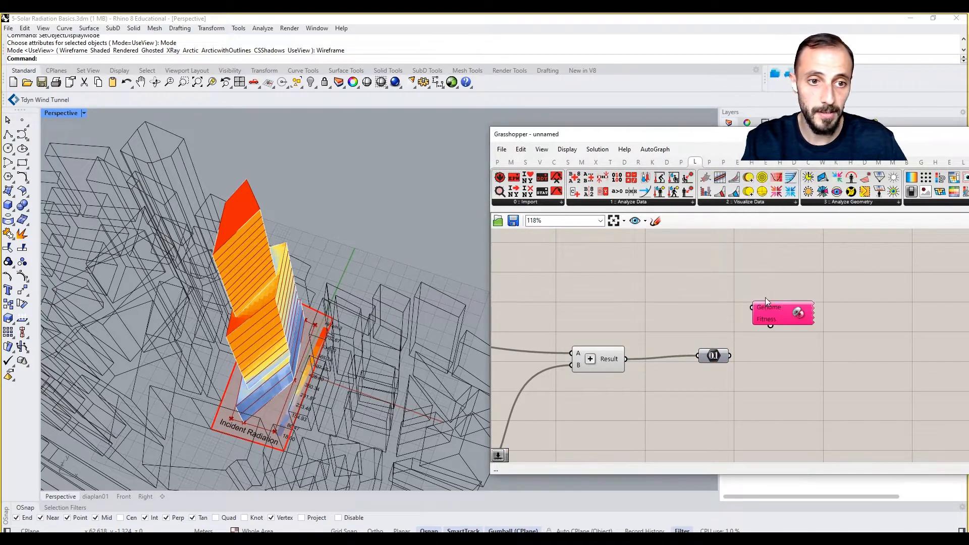
left_click_drag(766, 317, 820, 317)
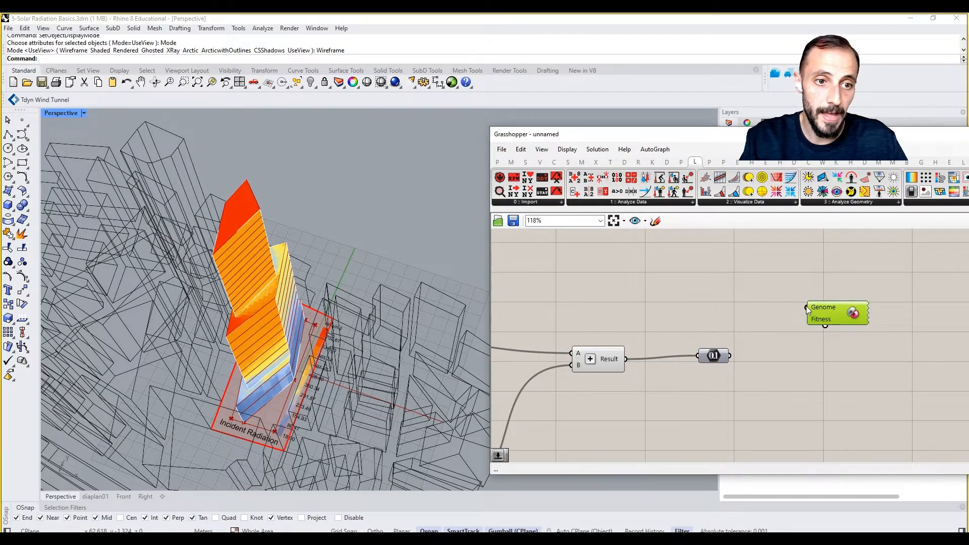
left_click(734, 350)
left_click_drag(730, 356, 825, 326)
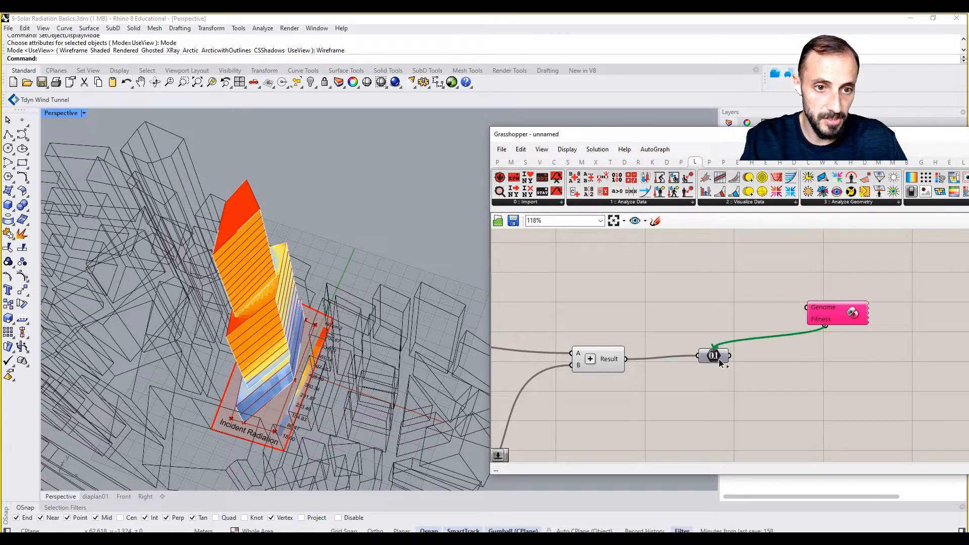
Move Galapagos into the light blue group and link its Genome to the three-value gene pool
scroll(807, 312, "down", 5)
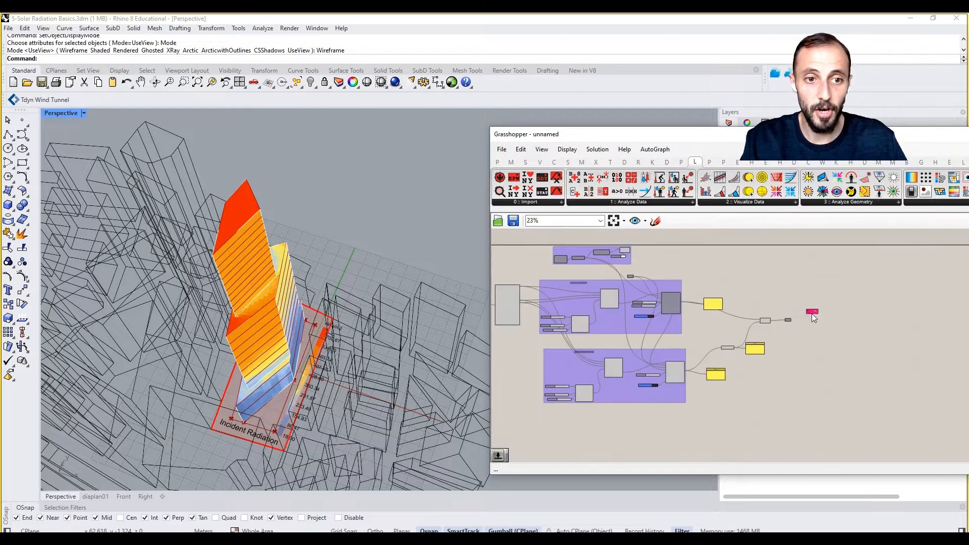
left_click_drag(810, 311, 561, 329)
scroll(678, 281, "down", 3)
scroll(492, 299, "up", 3)
scroll(570, 304, "up", 6)
scroll(691, 314, "down", 4)
scroll(560, 285, "up", 4)
scroll(686, 298, "down", 5)
scroll(680, 348, "up", 4)
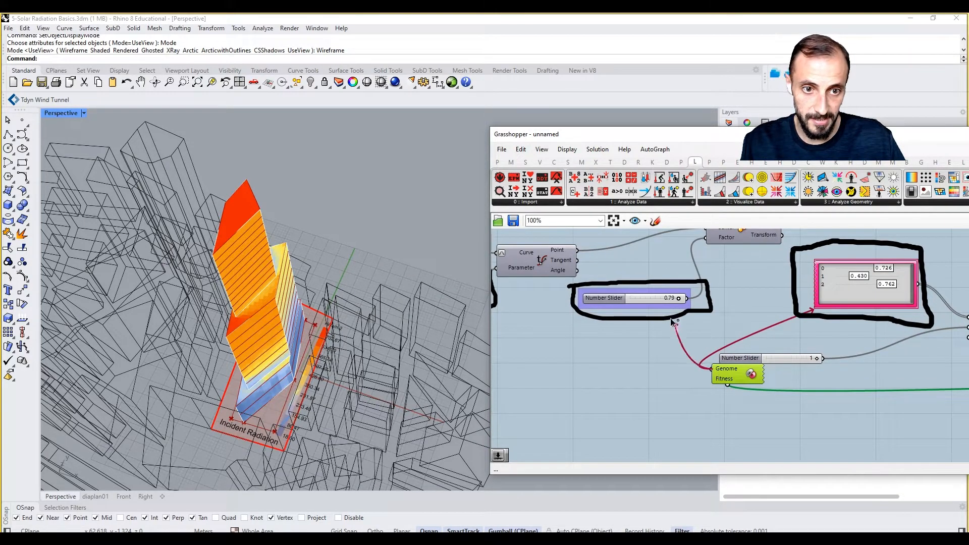
Add the light blue group's two outlined number sliders, 0.79 and 0.407, to the Galapagos Genome
left_click_drag(671, 319, 669, 300, "shift")
scroll(710, 359, "down", 4)
left_click_drag(723, 369, 585, 309)
scroll(605, 347, "up", 4)
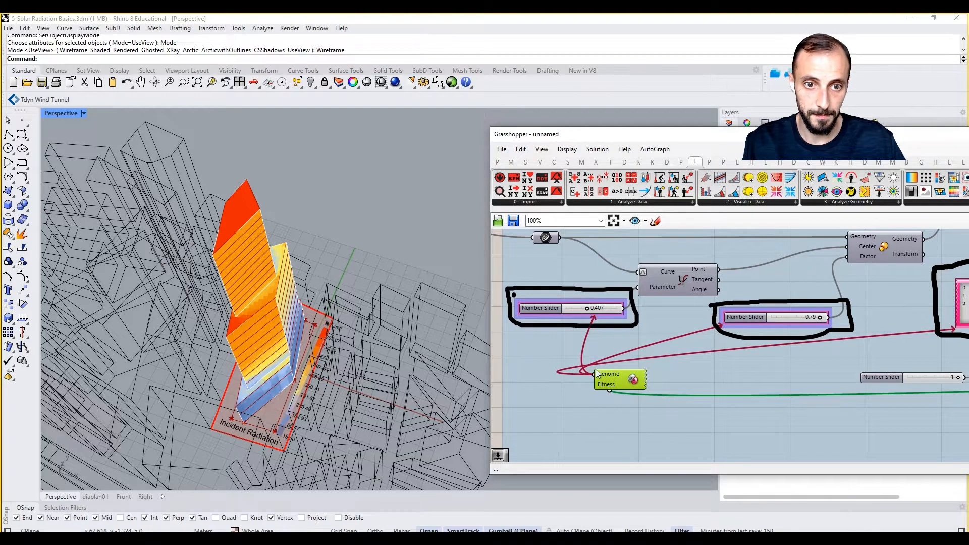
Move Galapagos into the red group and add its two outlined sliders, 0.79 and 0.620, to the Genome
scroll(597, 375, "down", 8)
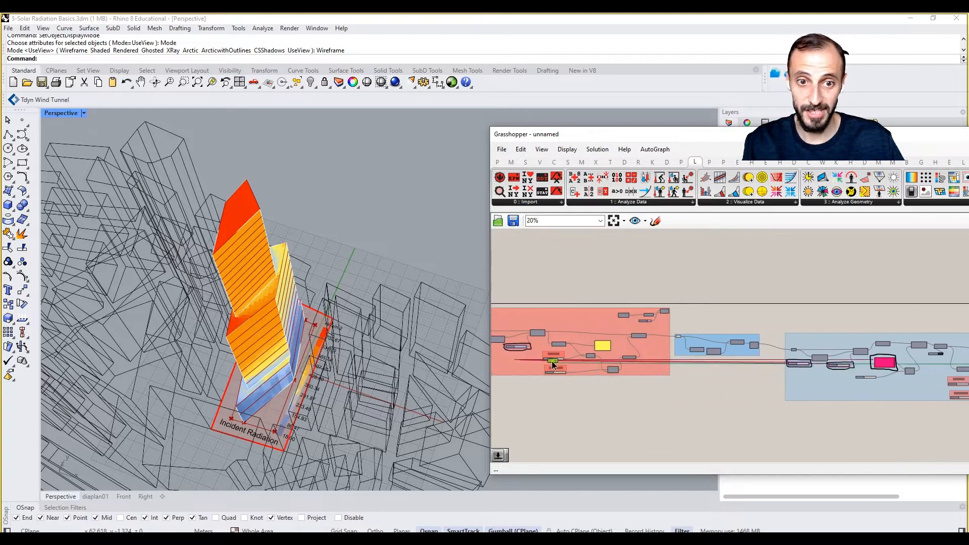
scroll(553, 364, "up", 7)
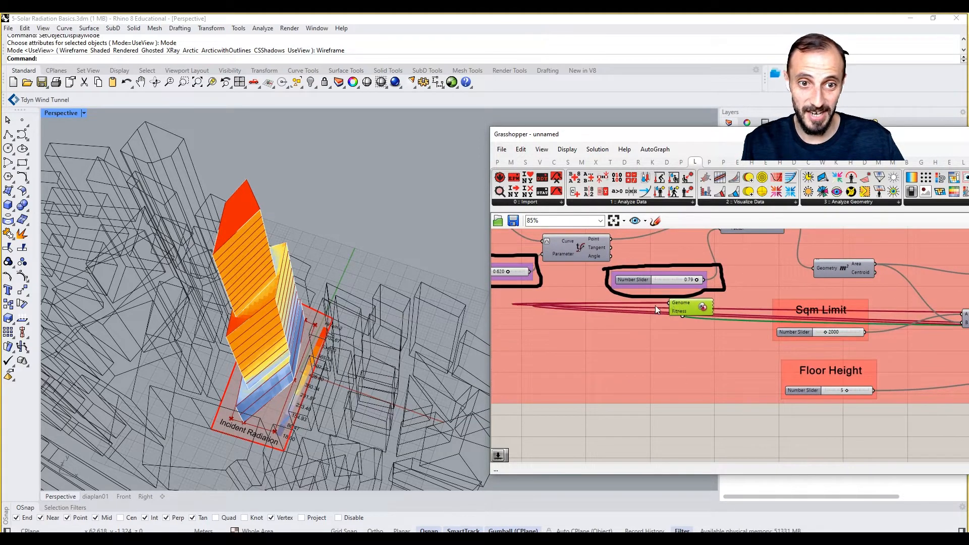
scroll(655, 305, "up", 3)
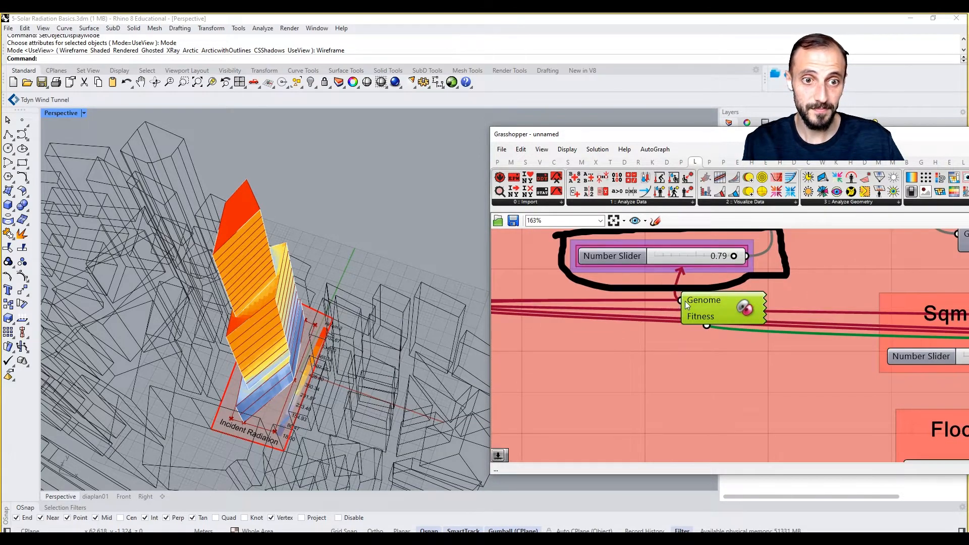
scroll(676, 313, "down", 4)
scroll(566, 289, "up", 2)
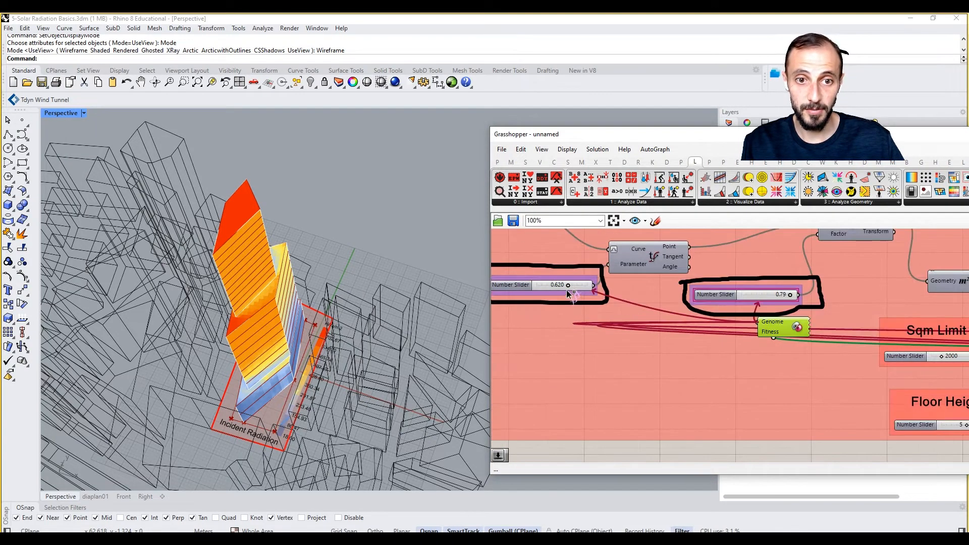
Move Galapagos near the first purple groups and add the outlined four-value gene pool to its Genome
scroll(804, 346, "down", 6)
left_click_drag(788, 320, 784, 341)
scroll(569, 346, "up", 4)
scroll(786, 342, "down", 4)
scroll(578, 315, "up", 3)
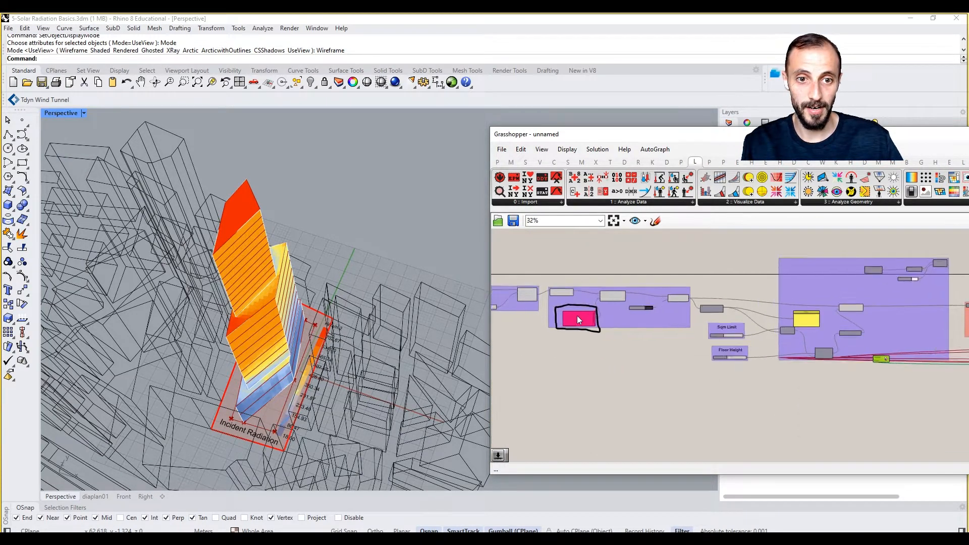
left_click_drag(939, 370, 564, 298)
scroll(671, 369, "up", 4)
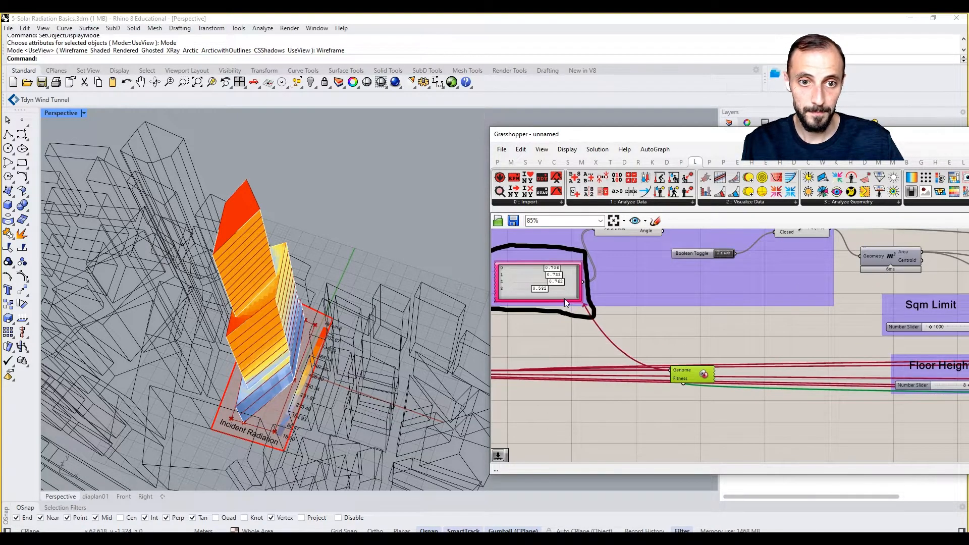
Move the Galapagos component back beside the Number parameter at the end of the definition
scroll(674, 359, "down", 2)
left_click_drag(682, 369, 699, 378)
scroll(700, 378, "down", 10)
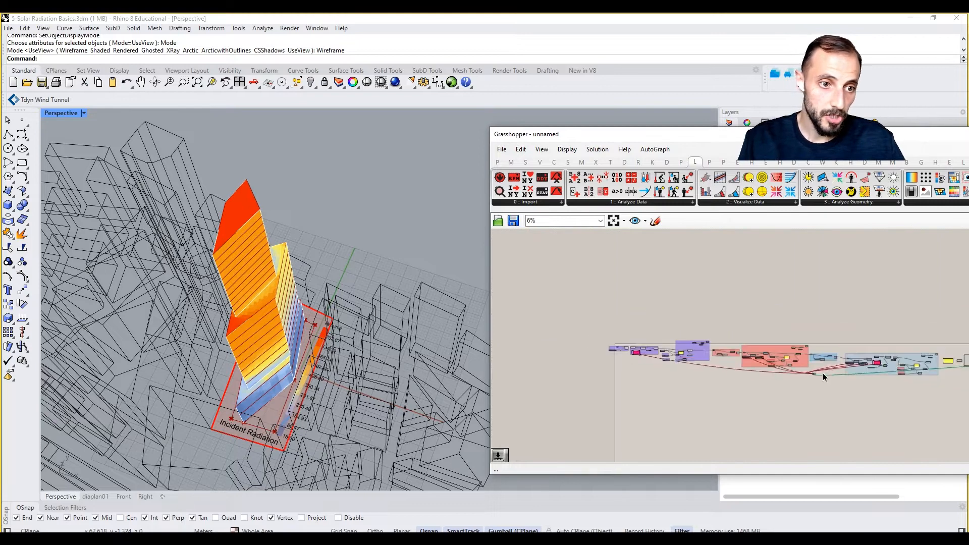
scroll(922, 351, "up", 8)
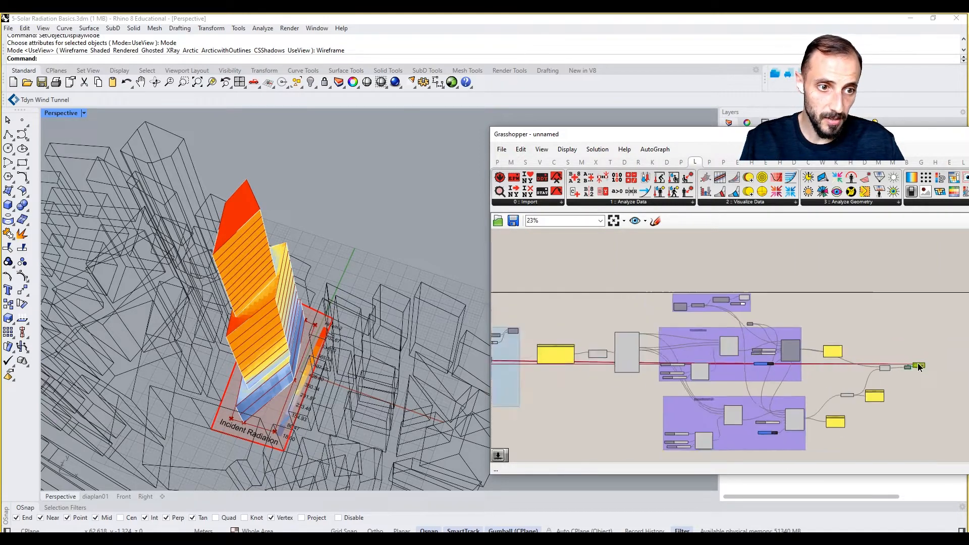
Set the grid size slider of the upper Incident Radiation study to 5
right_click_drag(670, 339, 720, 326)
scroll(659, 322, "up", 3)
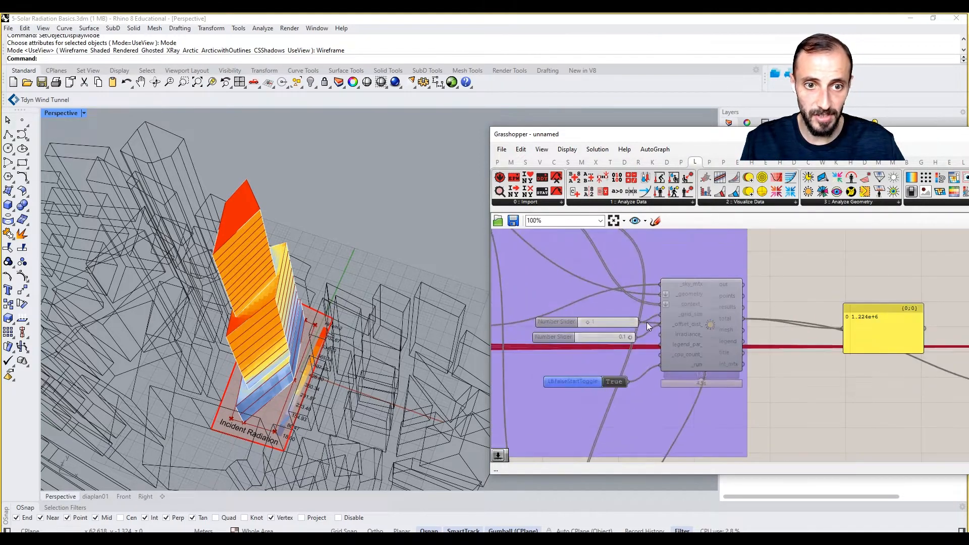
left_click(619, 323)
double_click(619, 322)
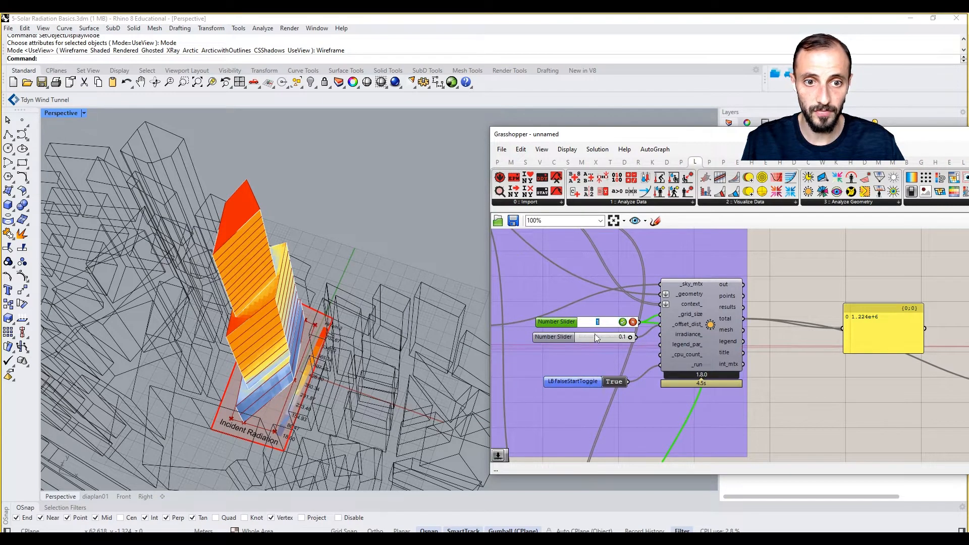
type("5")
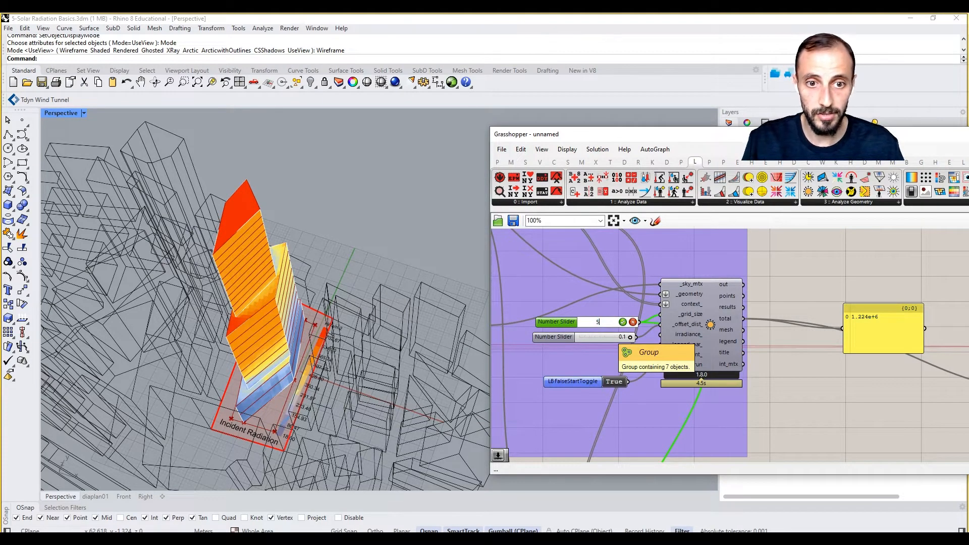
key("Return")
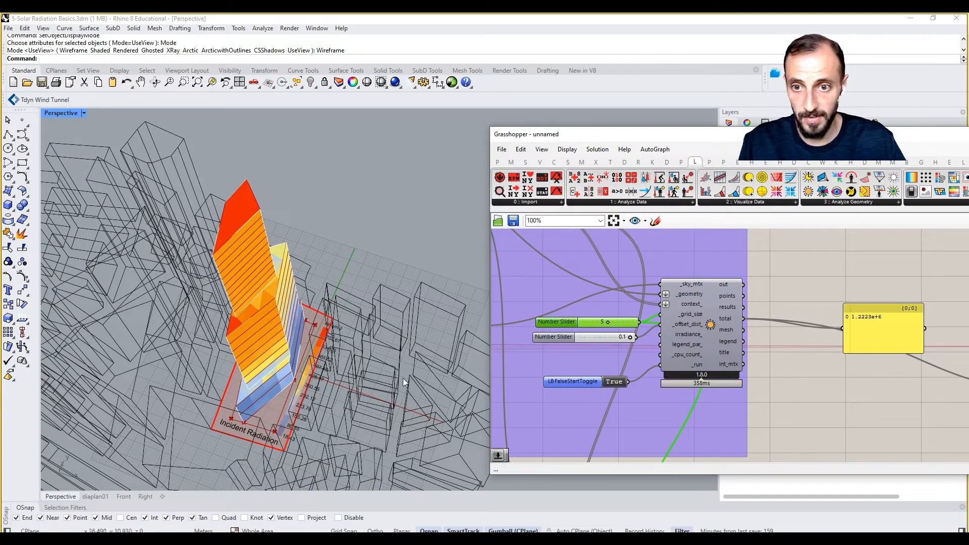
Review the recalculated radiation mesh on the tower and the lower study's wiring through to Galapagos
right_click_drag(405, 379, 399, 333, "shift")
right_click_drag(747, 348, 756, 314)
scroll(725, 370, "down", 2)
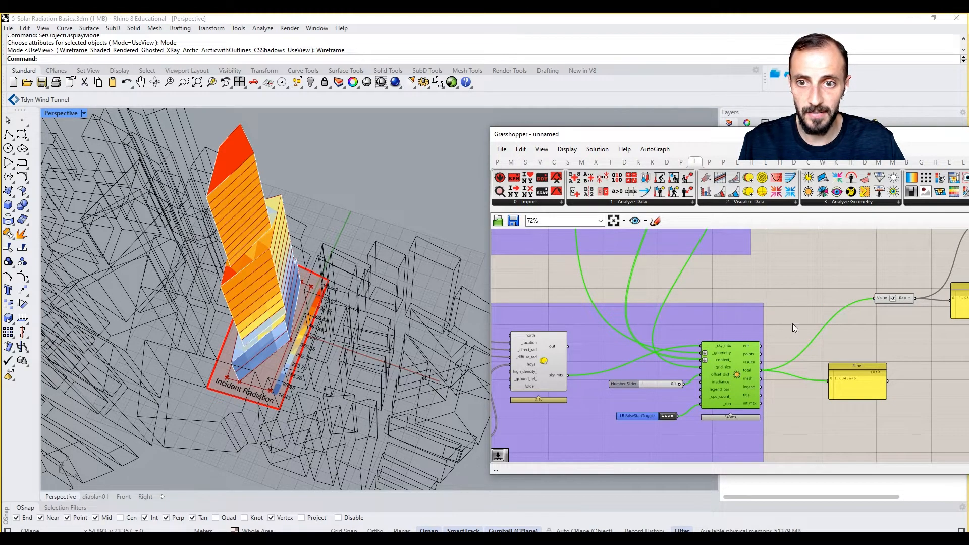
right_click_drag(803, 288, 695, 374)
scroll(695, 374, "down", 3)
right_click_drag(785, 348, 658, 370)
scroll(726, 334, "up", 4)
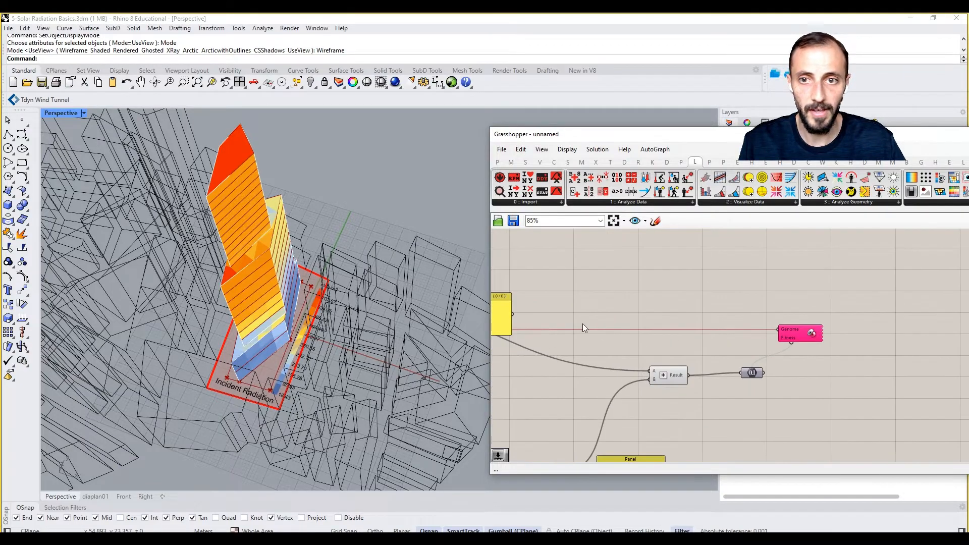
right_click_drag(238, 287, 263, 281, "shift")
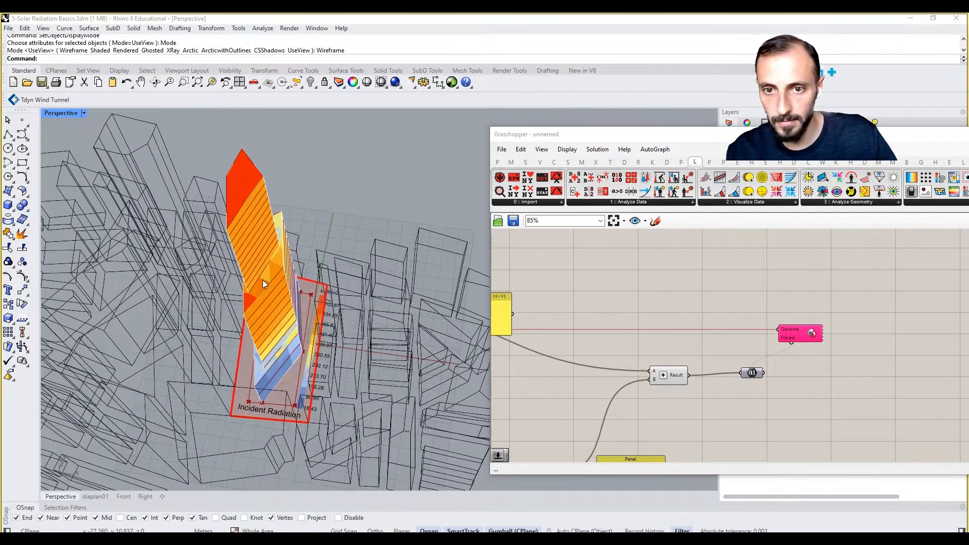
Turn off the preview of the purple groups at the start of the definition, including the outlined gene pool
right_click_drag(648, 347, 668, 347)
scroll(668, 348, "down", 10)
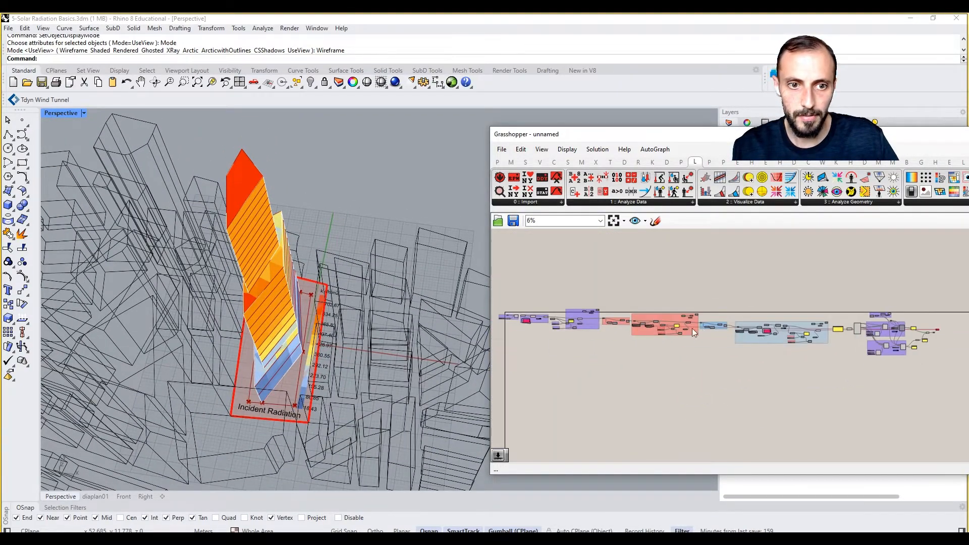
left_click_drag(595, 291, 727, 360)
right_click(723, 362)
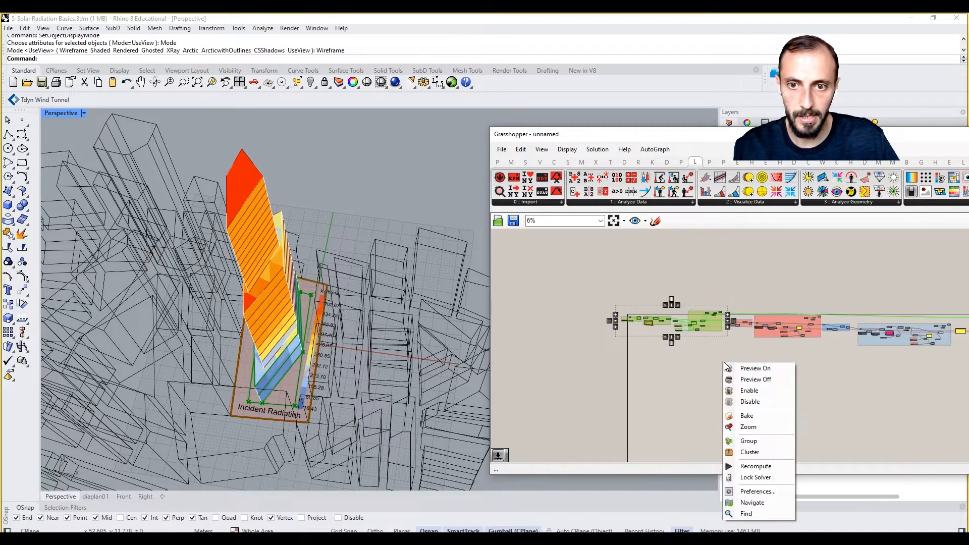
left_click(743, 379)
Open the Galapagos editor's solver page, choose the slowest display-update mode and move the editor up so it is fully visible
right_click_drag(337, 359, 391, 308)
right_click_drag(714, 372, 531, 383)
scroll(726, 375, "down", 1)
right_click_drag(761, 360, 662, 369)
scroll(671, 368, "up", 6)
right_click_drag(853, 348, 746, 372)
scroll(743, 367, "up", 4)
scroll(743, 367, "up", 3)
double_click(743, 367)
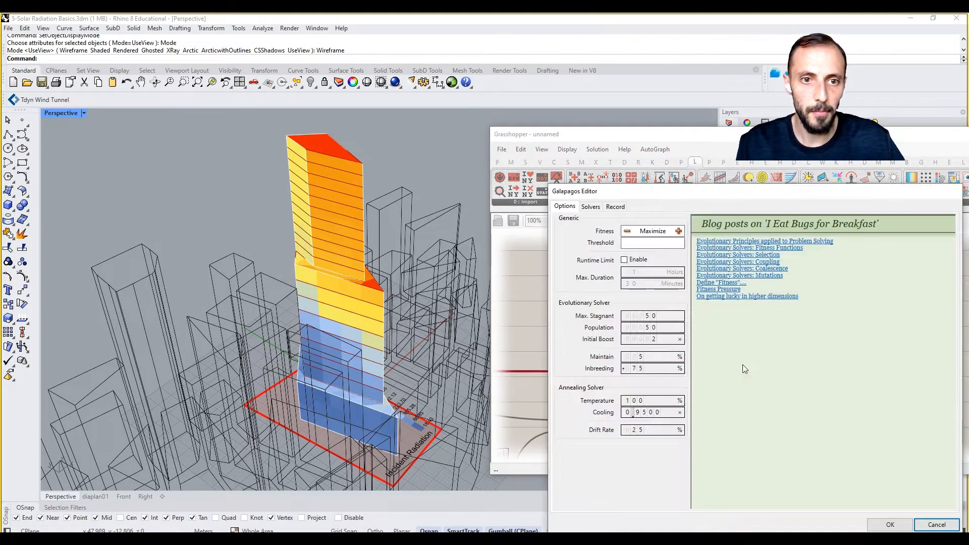
left_click(591, 207)
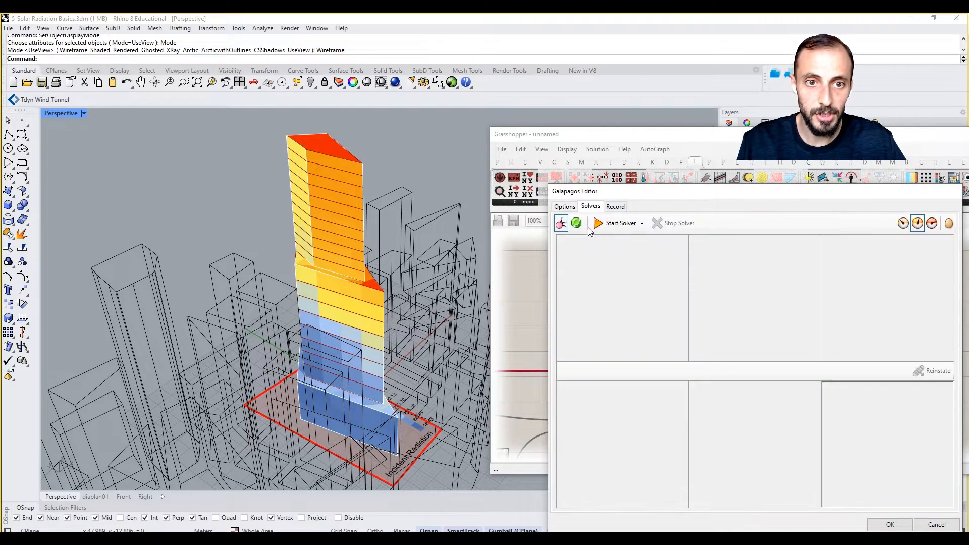
left_click(903, 223)
left_click_drag(816, 190, 824, 123)
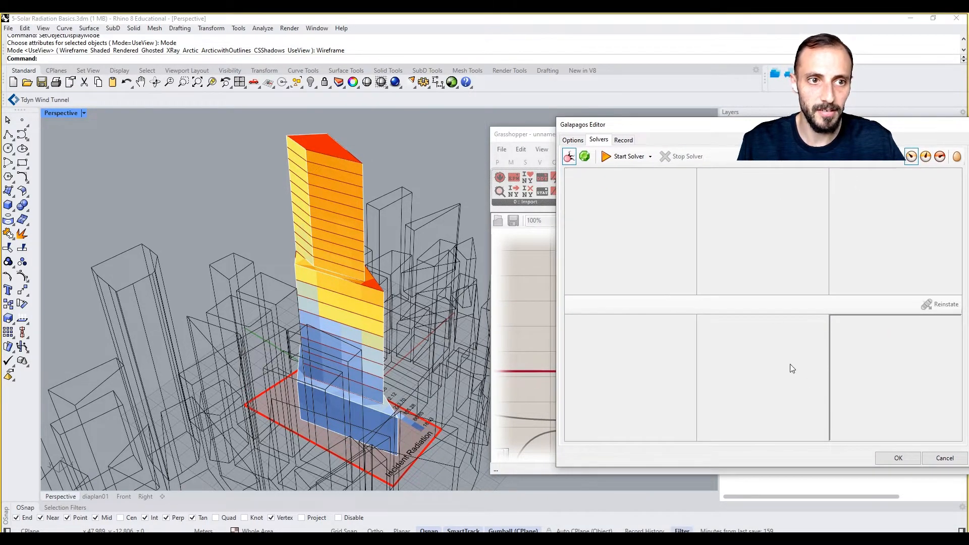
Start the Galapagos solver and watch the tower variations against the surrounding buildings
right_click_drag(374, 334, 262, 343)
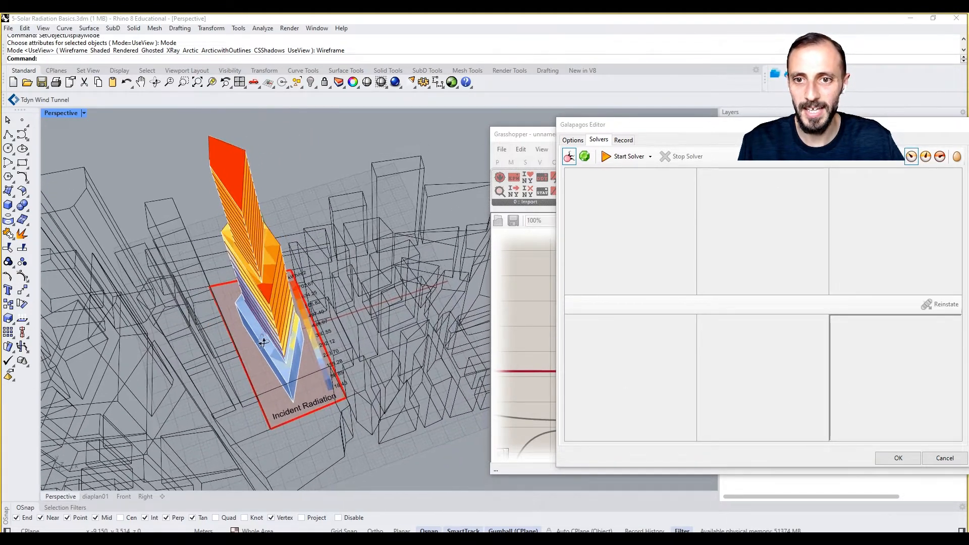
left_click(610, 159)
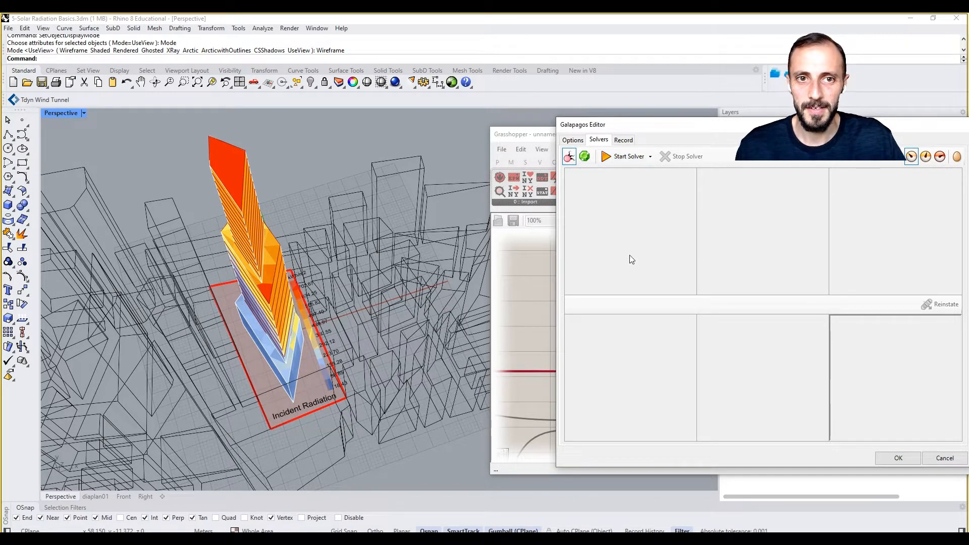
left_click(608, 158)
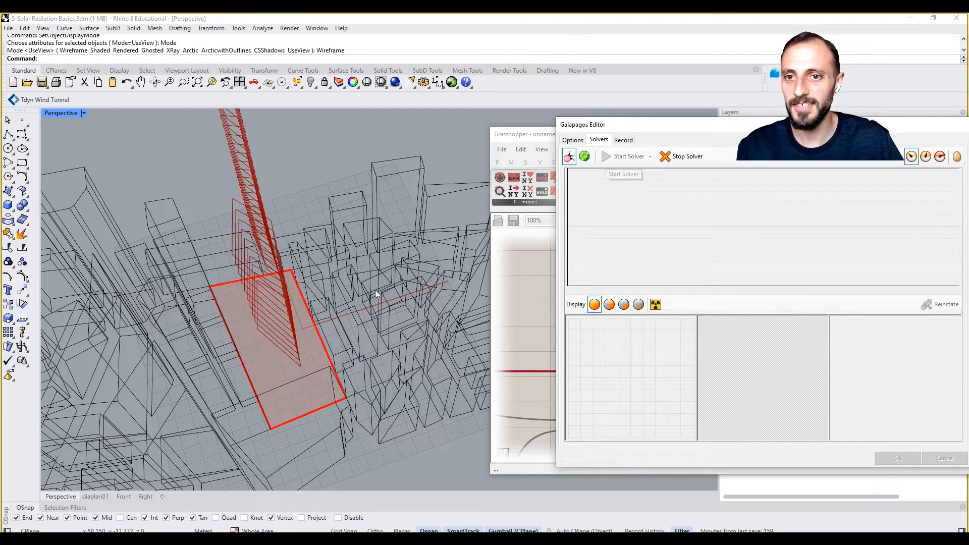
right_click_drag(324, 353, 319, 347, "shift")
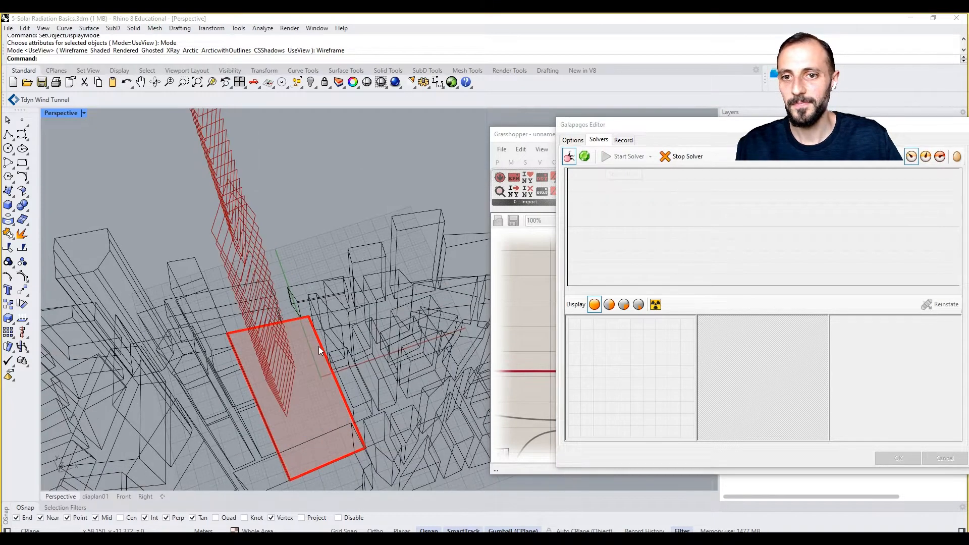
scroll(319, 346, "down", 1)
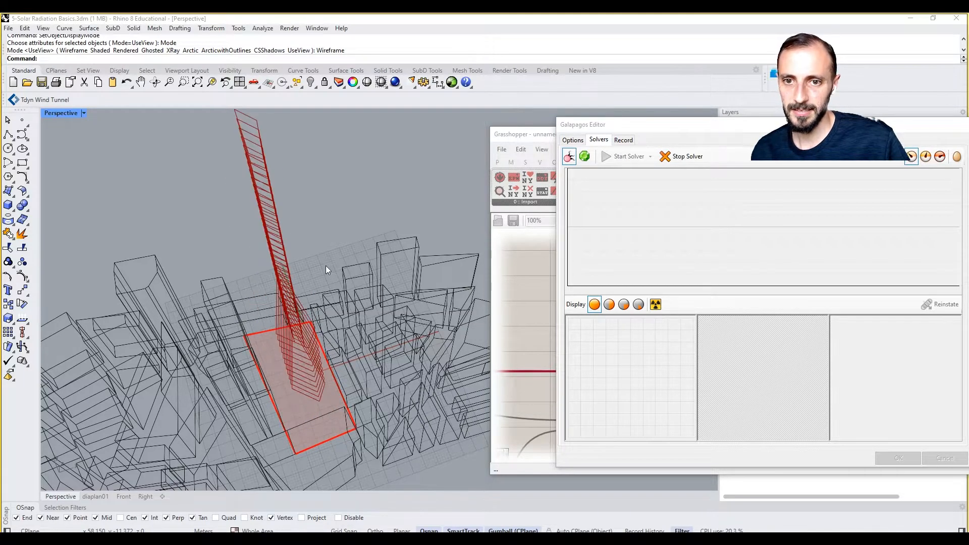
scroll(317, 256, "down", 2)
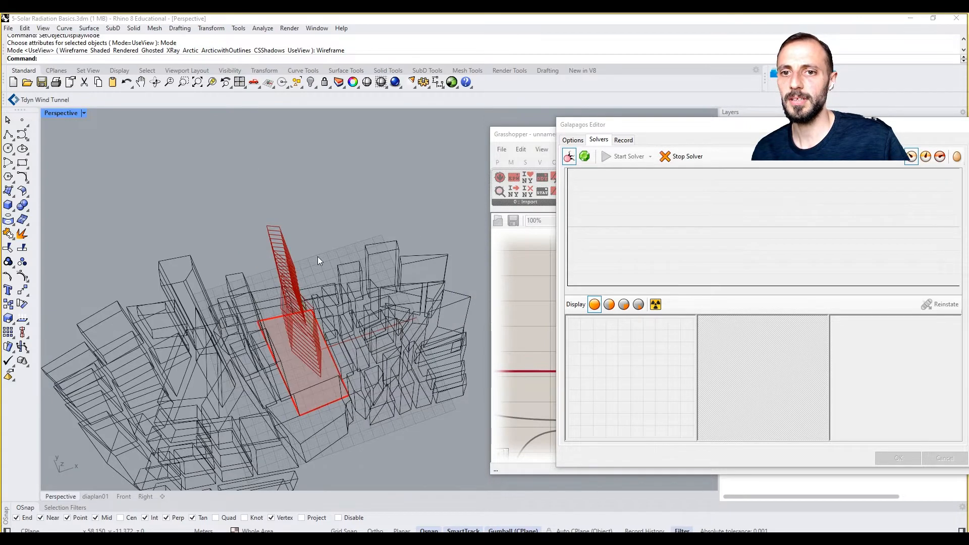
scroll(317, 257, "down", 2)
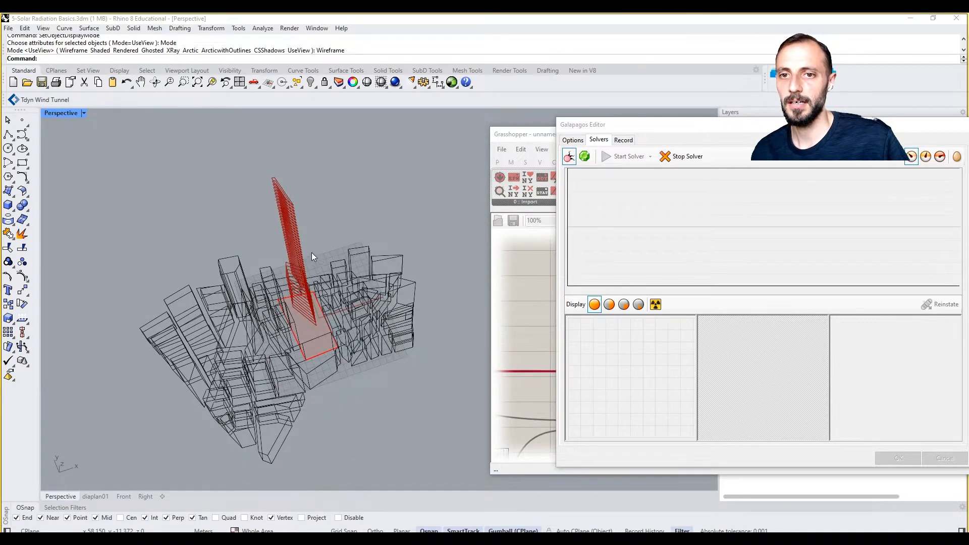
scroll(280, 166, "up", 1)
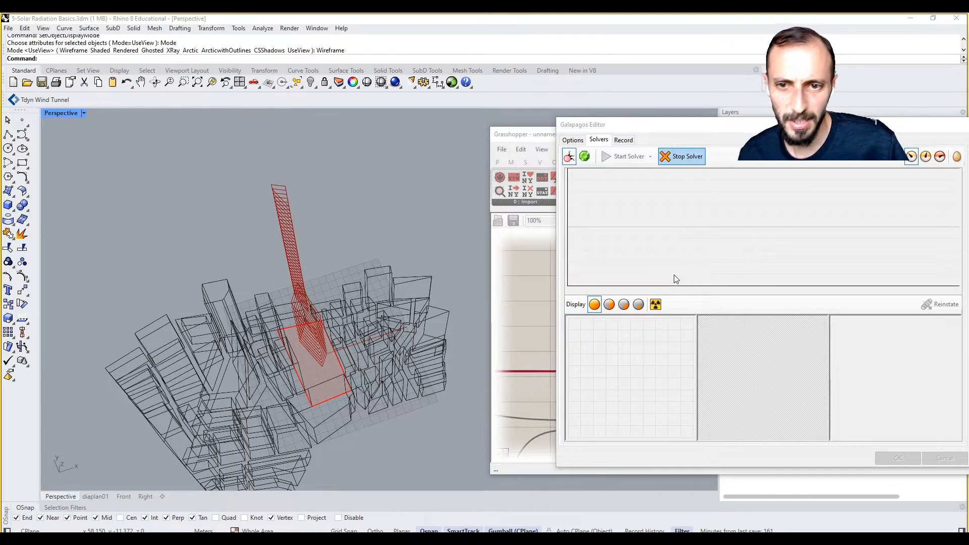
Stop the running solver and close the Galapagos editor without accepting
left_click(680, 157)
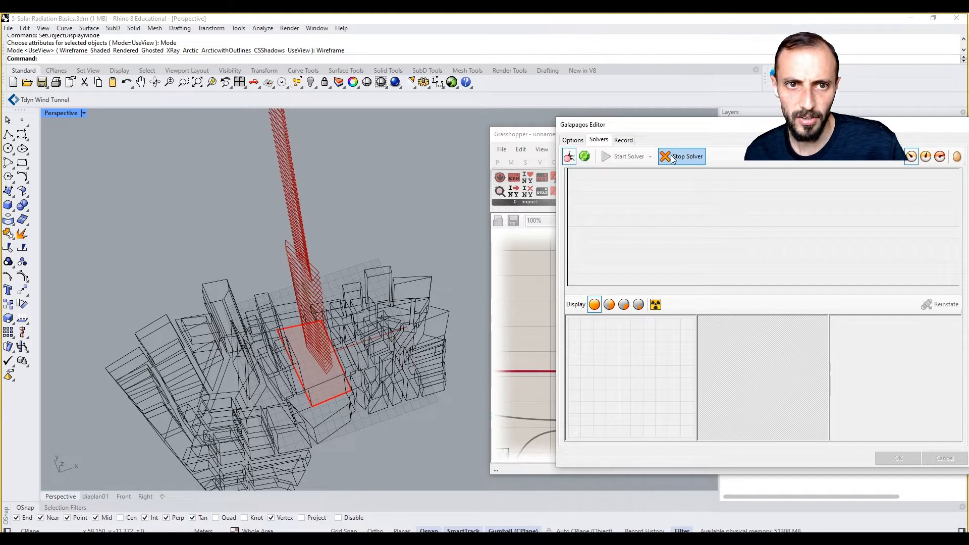
left_click(672, 158)
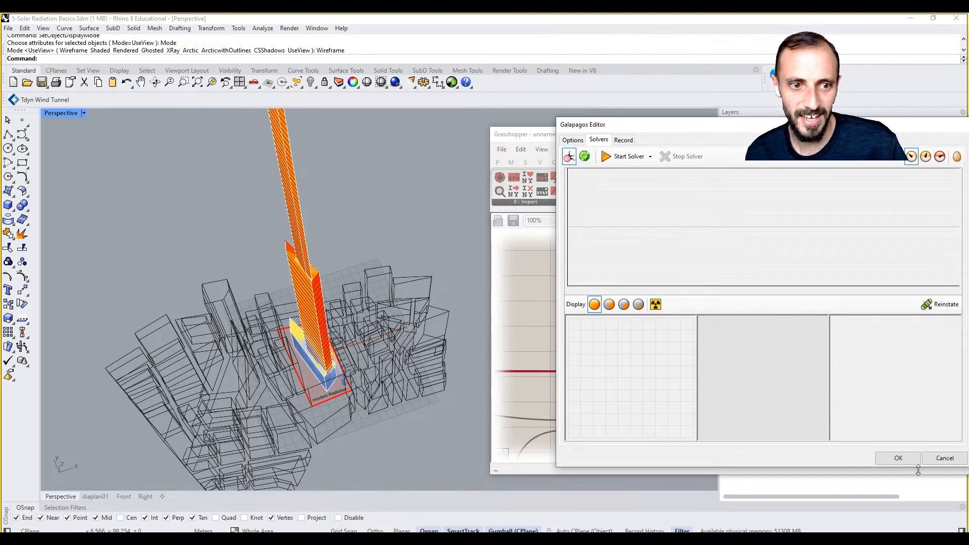
left_click(944, 458)
Examine the outlined genome sliders and gene pools in the blue, red and purple groups of the tower definition
scroll(847, 332, "down", 8)
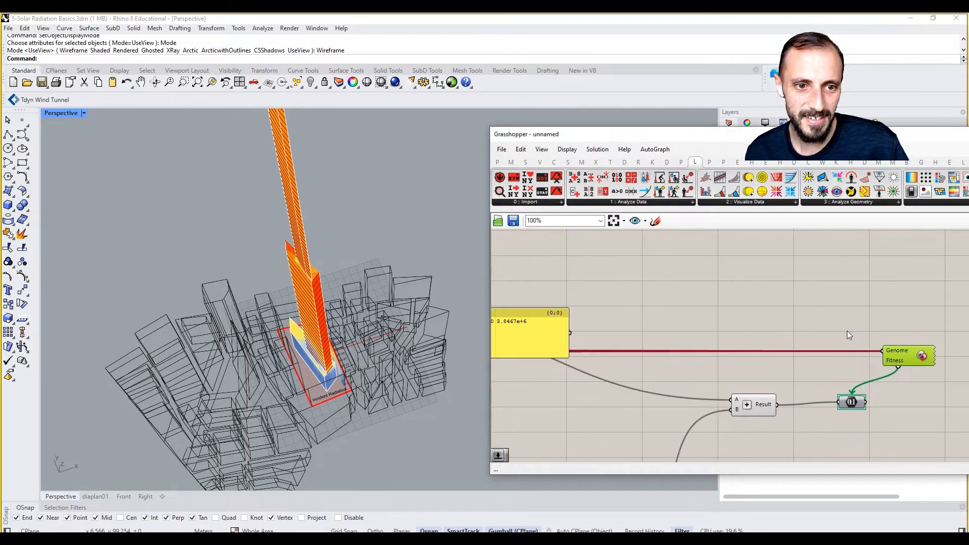
scroll(676, 340, "up", 8)
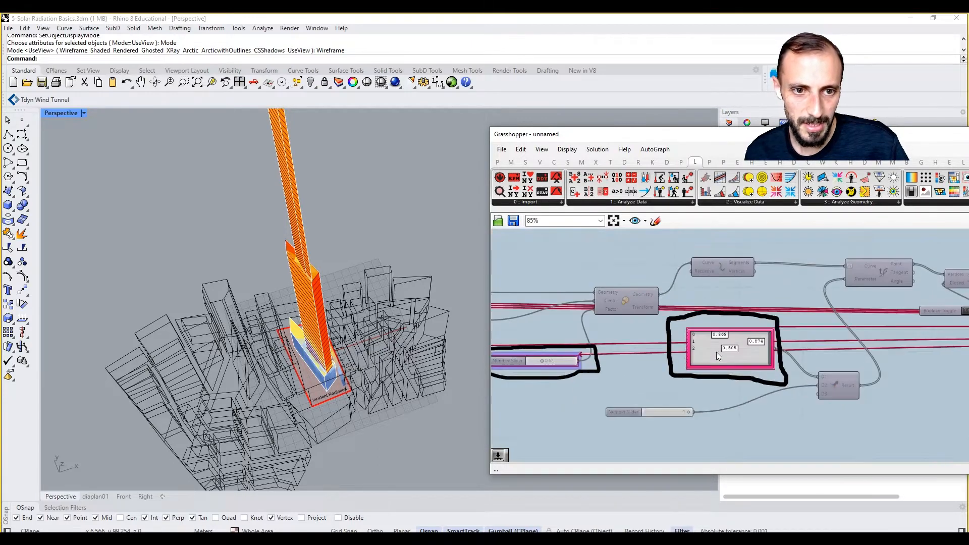
right_click_drag(740, 365, 678, 355)
scroll(908, 349, "down", 5)
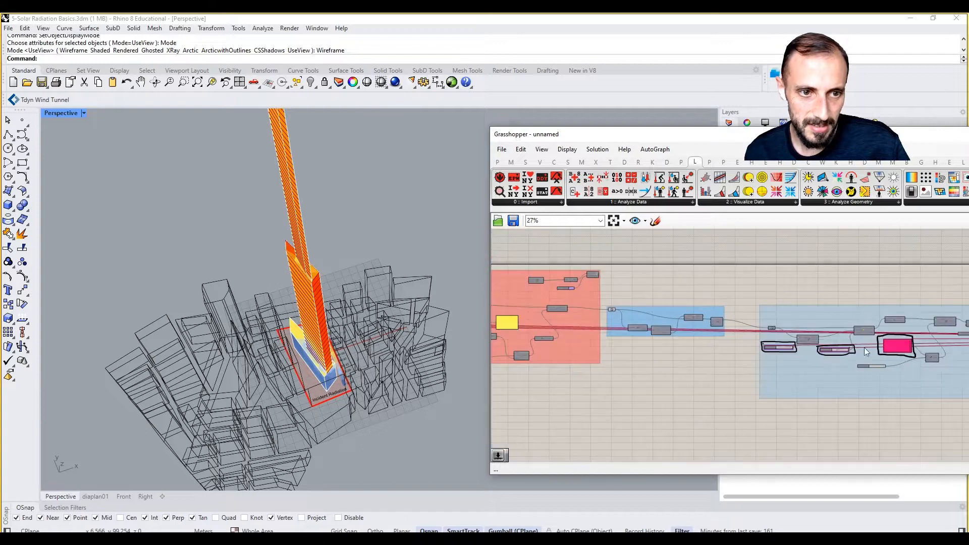
right_click_drag(546, 335, 843, 346)
scroll(714, 340, "up", 5)
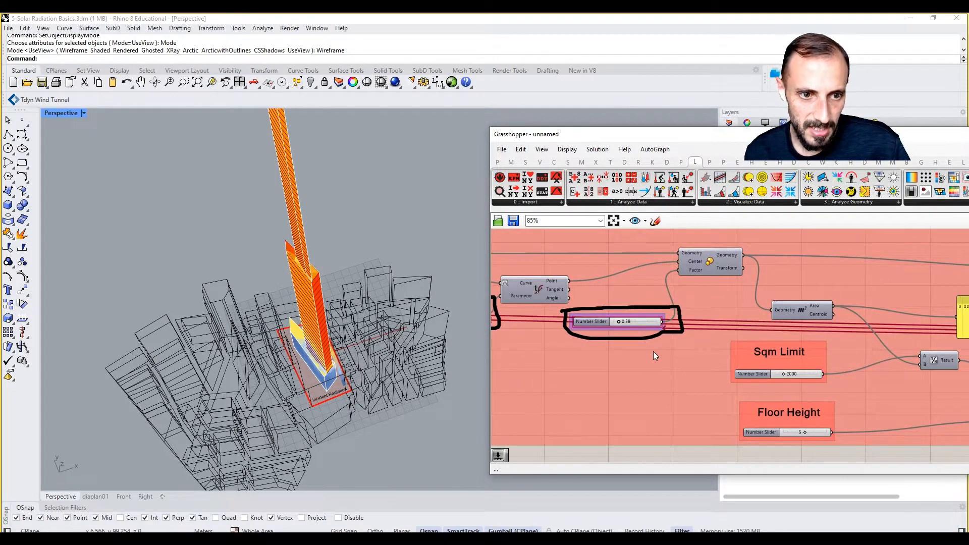
right_click_drag(632, 350, 774, 353)
right_click_drag(674, 354, 935, 345)
scroll(934, 345, "down", 6)
right_click_drag(560, 336, 890, 350)
scroll(720, 341, "up", 6)
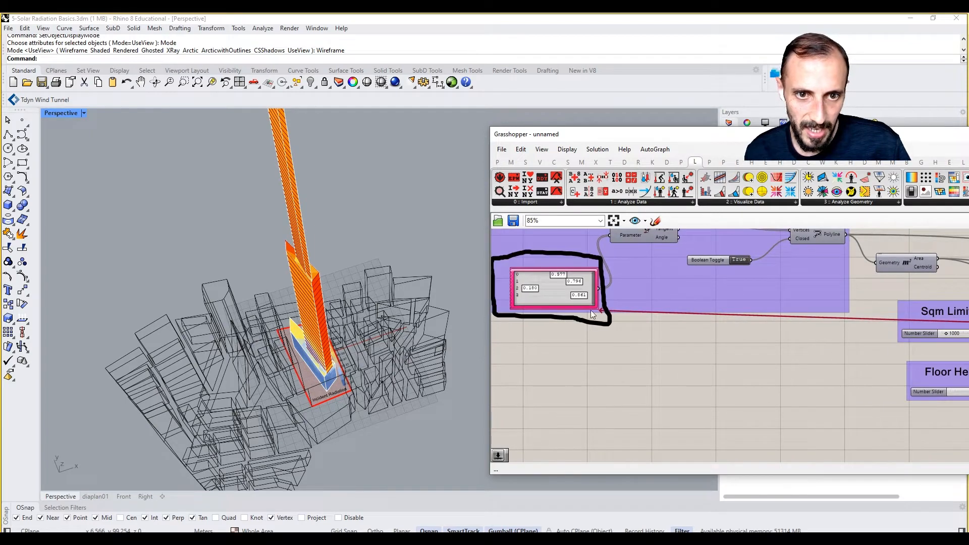
scroll(658, 344, "down", 9)
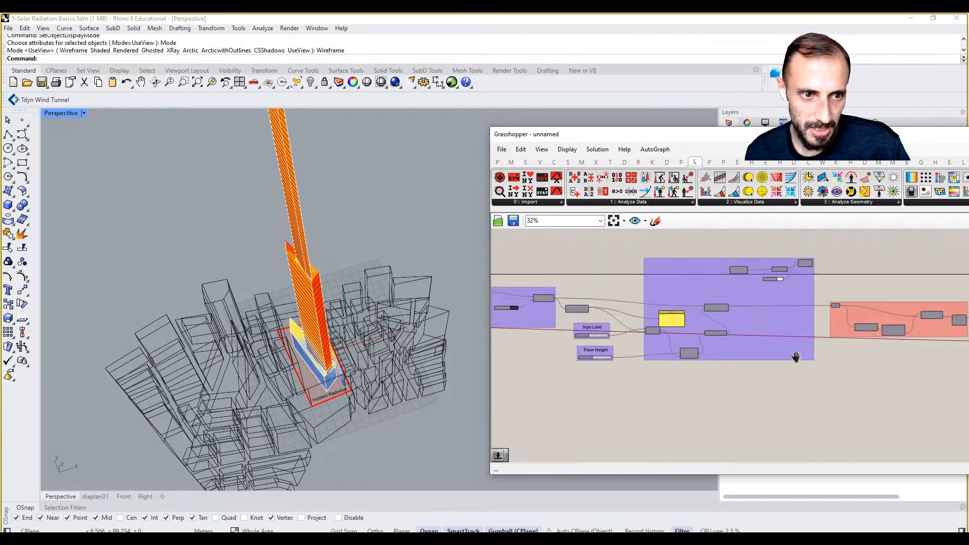
Examine the radiation groups and the blue tower section's Sqm Limit, Floor Height and outline area for the cause of the extreme height
right_click_drag(829, 324, 725, 320)
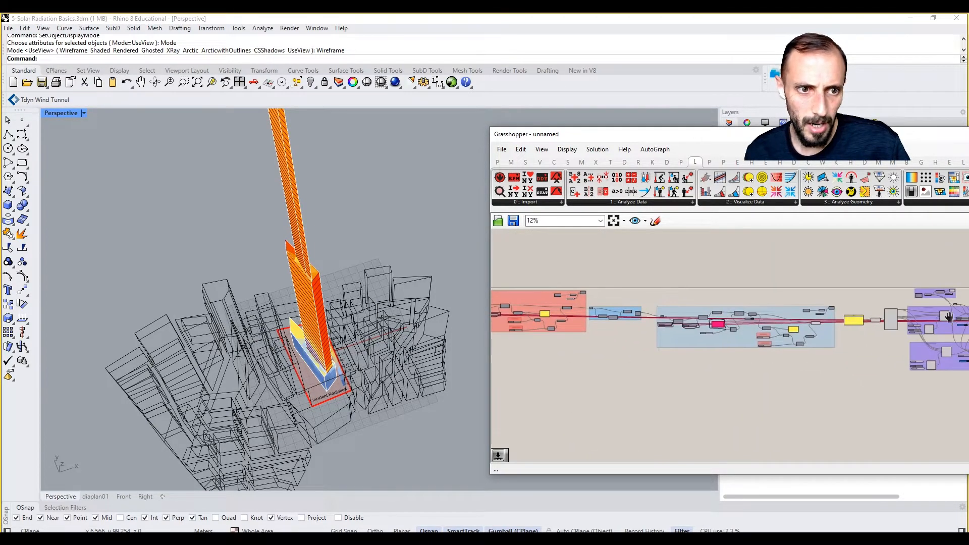
right_click_drag(948, 316, 804, 307)
scroll(689, 316, "up", 7)
scroll(668, 323, "up", 3)
scroll(805, 307, "down", 5)
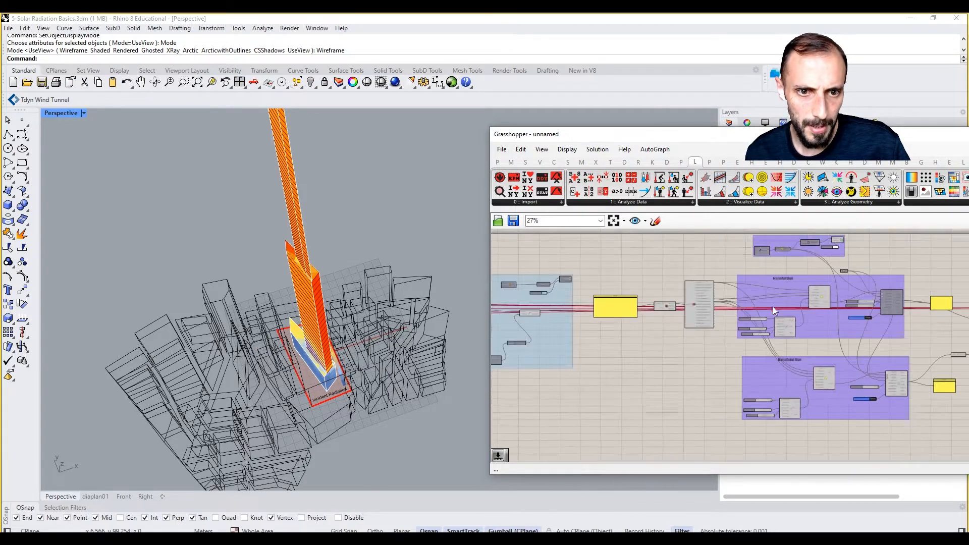
right_click_drag(526, 310, 785, 305)
scroll(534, 310, "up", 4)
scroll(747, 338, "up", 3)
right_click_drag(776, 357, 691, 302)
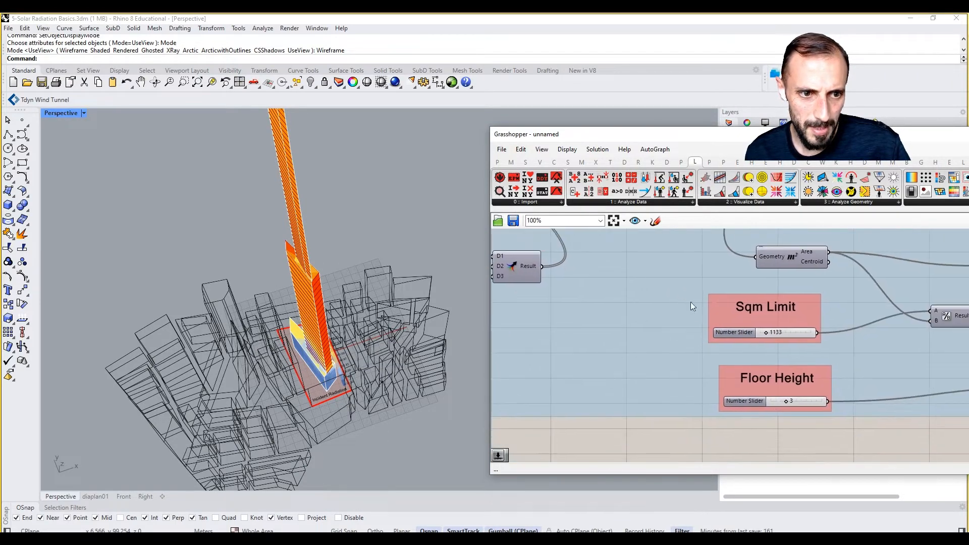
right_click_drag(783, 356, 673, 370)
right_click_drag(762, 329, 724, 358)
right_click_drag(604, 323, 727, 374)
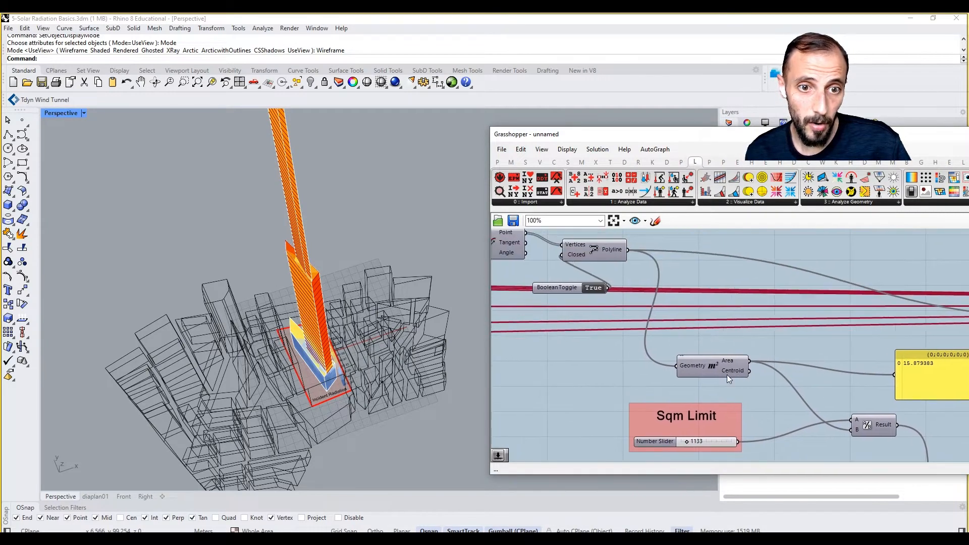
right_click_drag(622, 313, 726, 325)
right_click_drag(868, 383, 790, 369)
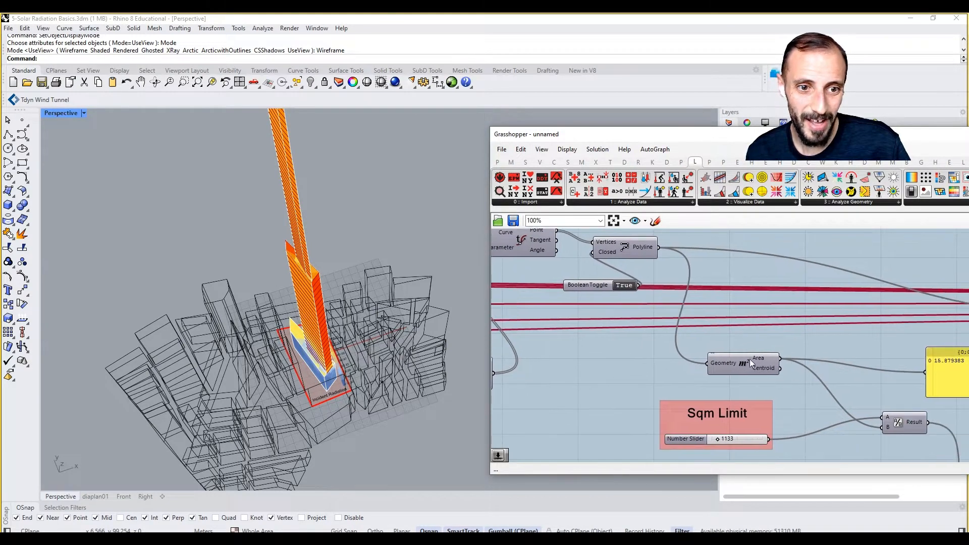
right_click_drag(625, 346, 800, 349)
scroll(708, 340, "down", 3)
scroll(640, 341, "up", 1)
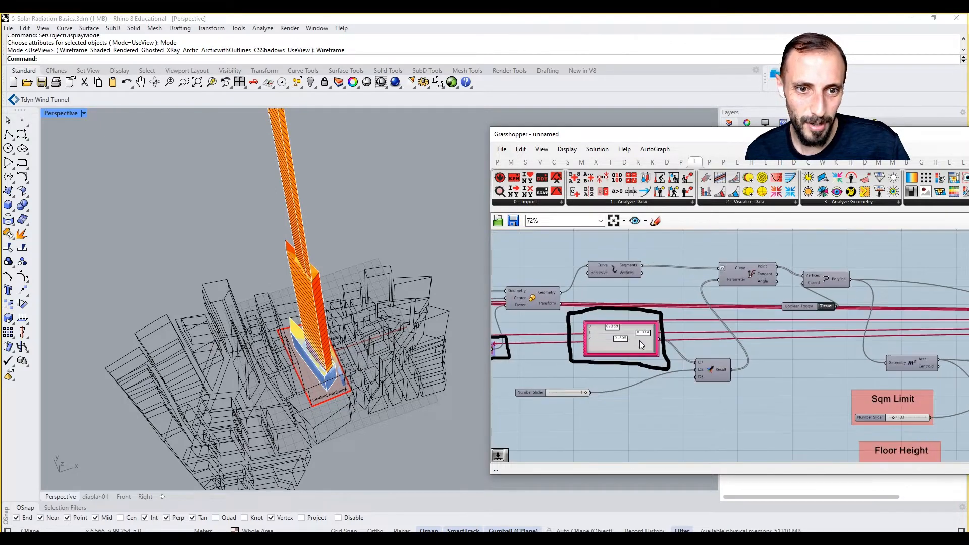
Set the run toggles of both Incident Radiation studies to False
right_click_drag(640, 340, 769, 256)
scroll(631, 334, "down", 5)
scroll(807, 318, "up", 6)
scroll(770, 257, "down", 5)
scroll(791, 392, "up", 4)
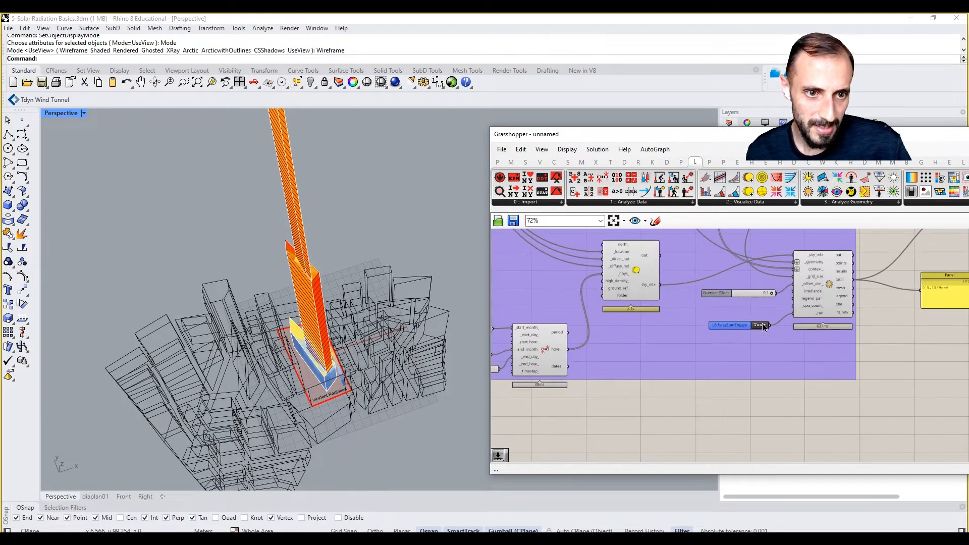
double_click(762, 324)
right_click_drag(775, 315, 753, 396)
scroll(753, 396, "down", 3)
scroll(747, 275, "up", 3)
left_click_drag(738, 275, 773, 387)
scroll(767, 303, "down", 3)
scroll(761, 404, "up", 3)
right_click_drag(770, 332, 870, 369)
Examine how the blue section's genome sliders and gene pool feed its polyline, area and Sqm Limit calculation
scroll(871, 368, "down", 5)
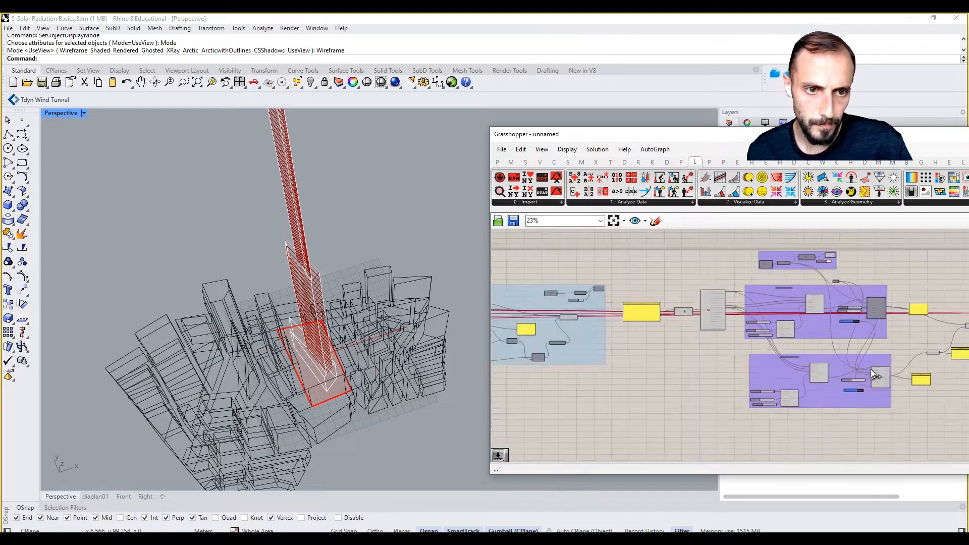
scroll(866, 370, "down", 4)
right_click_drag(684, 357, 845, 344)
scroll(749, 335, "up", 10)
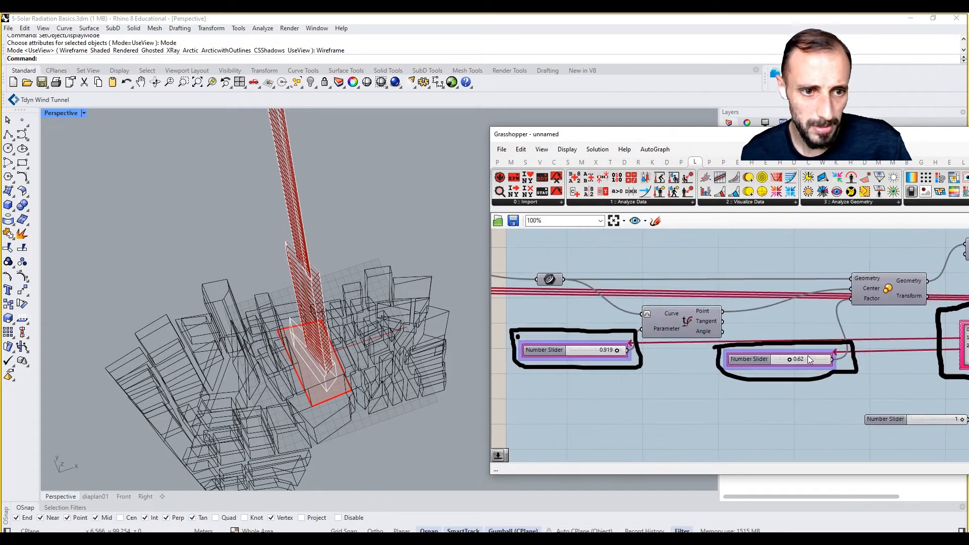
right_click_drag(302, 256, 331, 313, "shift")
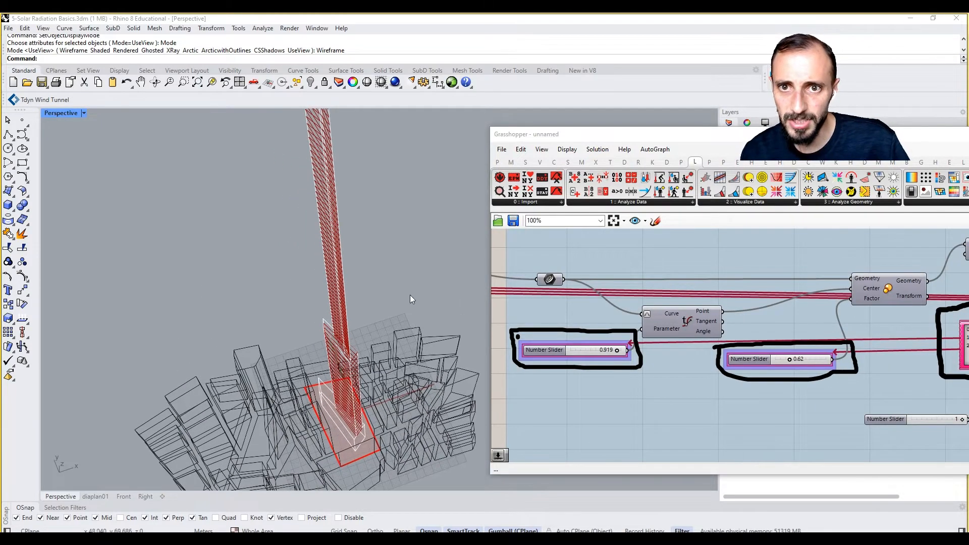
right_click_drag(753, 361, 620, 332)
scroll(620, 332, "down", 4)
right_click_drag(804, 299, 667, 303)
scroll(908, 299, "down", 4)
scroll(849, 299, "up", 6)
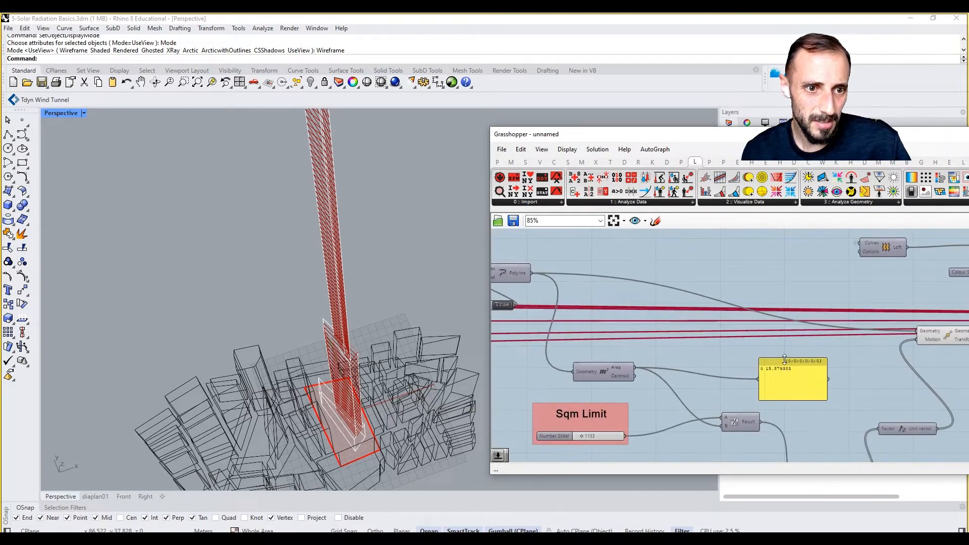
right_click_drag(704, 383, 819, 352)
right_click_drag(707, 338, 804, 365)
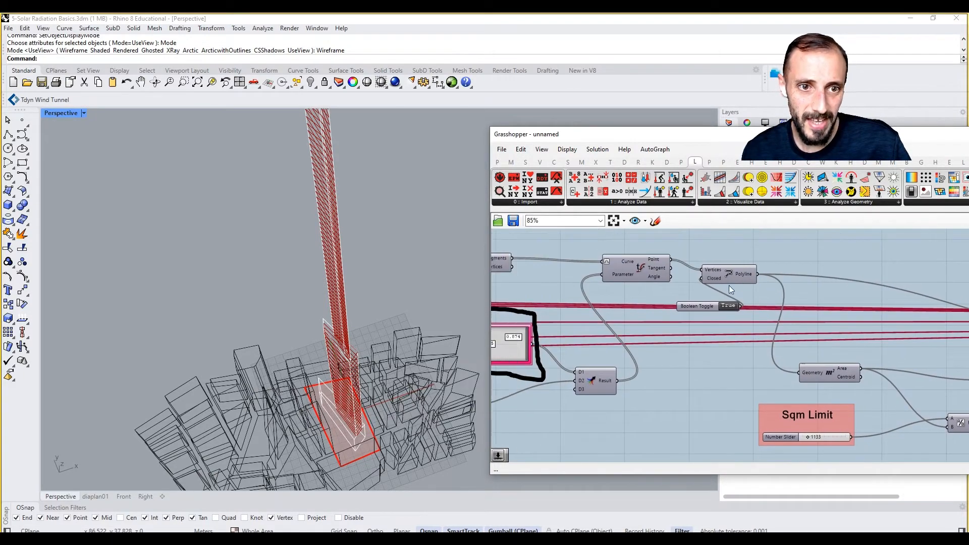
Select the blue section's Polyline component and inspect its outline on the tower and the three-value gene pool driving it
left_click(729, 275)
right_click_drag(348, 337, 319, 299)
scroll(319, 295, "up", 2)
scroll(334, 285, "down", 8)
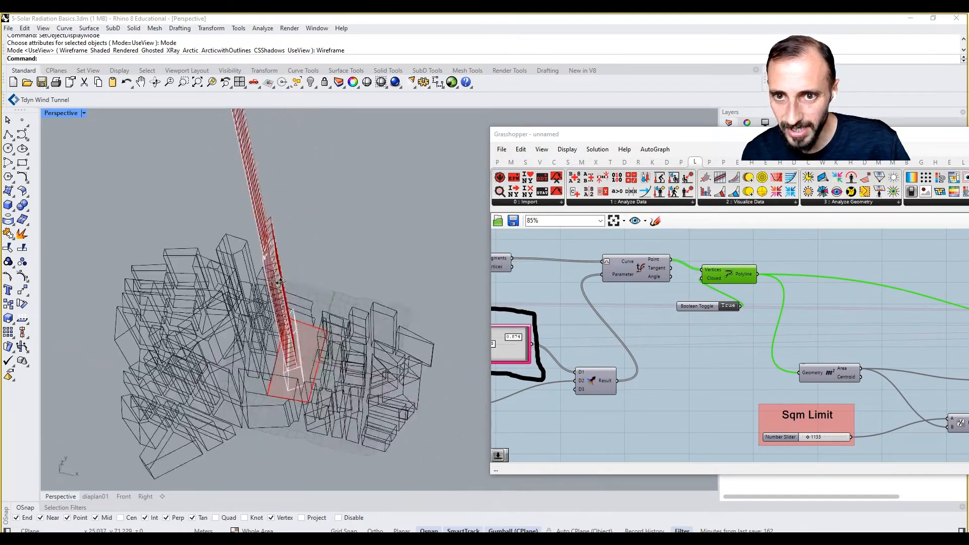
right_click_drag(262, 257, 276, 222)
right_click_drag(784, 351, 966, 366)
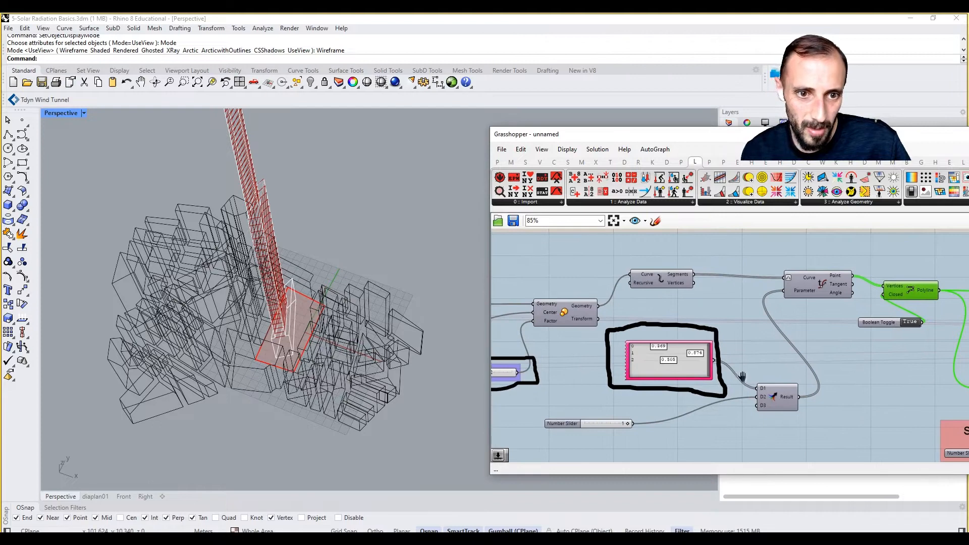
Feed the blue section's Scale geometry output directly into the Area component
right_click_drag(742, 376, 826, 368)
scroll(826, 369, "down", 2)
scroll(738, 356, "up", 1)
right_click_drag(748, 363, 590, 325)
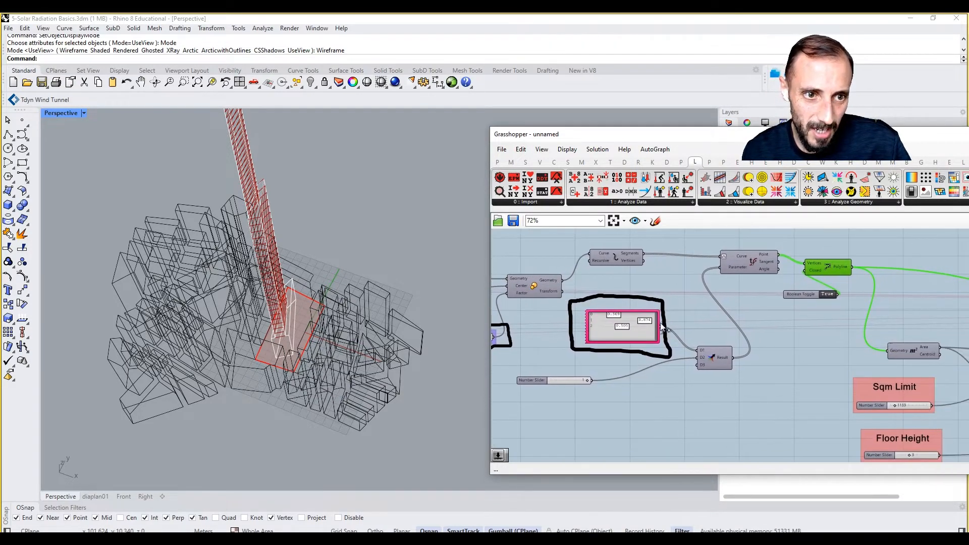
scroll(622, 329, "down", 1)
right_click_drag(698, 315, 676, 318)
right_click_drag(588, 308, 633, 314)
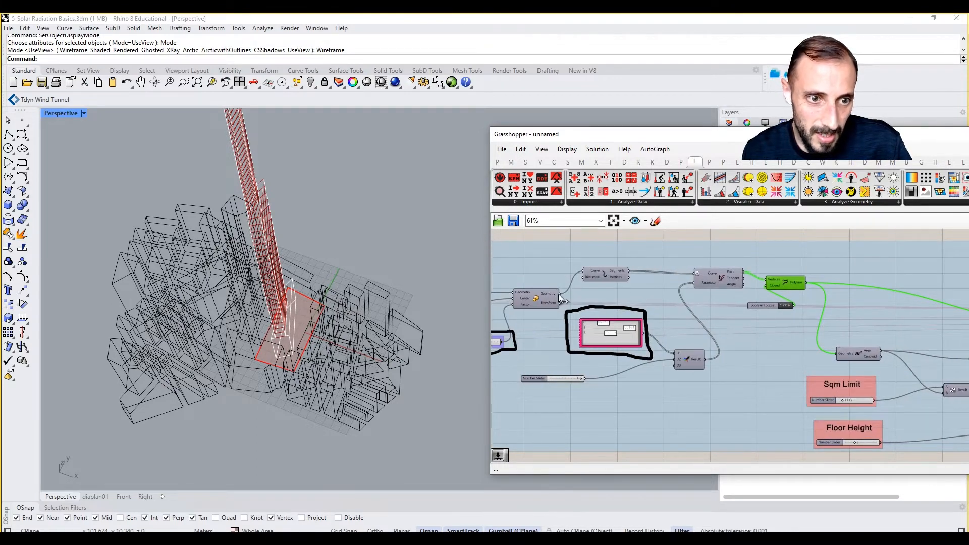
left_click_drag(559, 293, 844, 353)
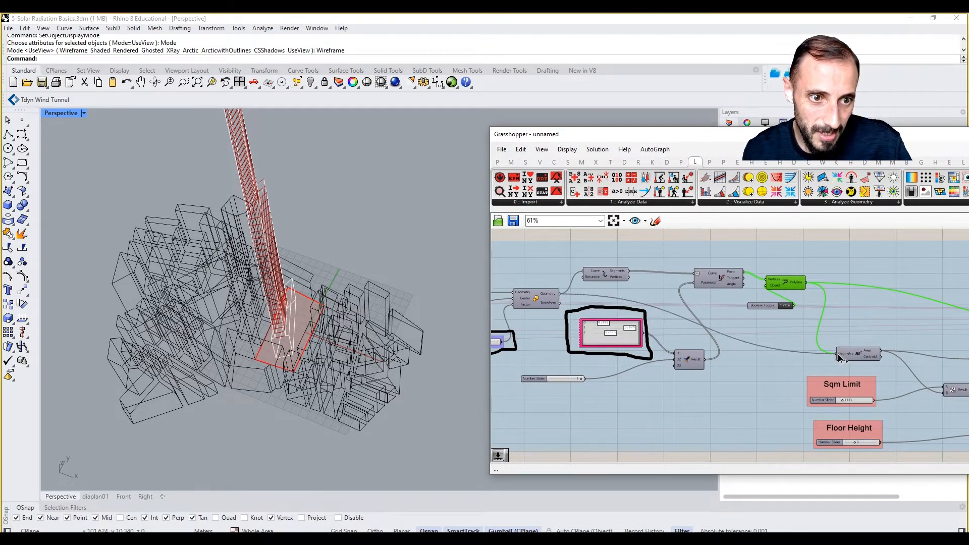
scroll(581, 313, "down", 3)
Connect the blue section's Scale geometry output to the Geometry input of its Move component
mouse_move(558, 290)
left_mouse_down()
mouse_move(581, 312)
mouse_move(564, 298)
left_mouse_up()
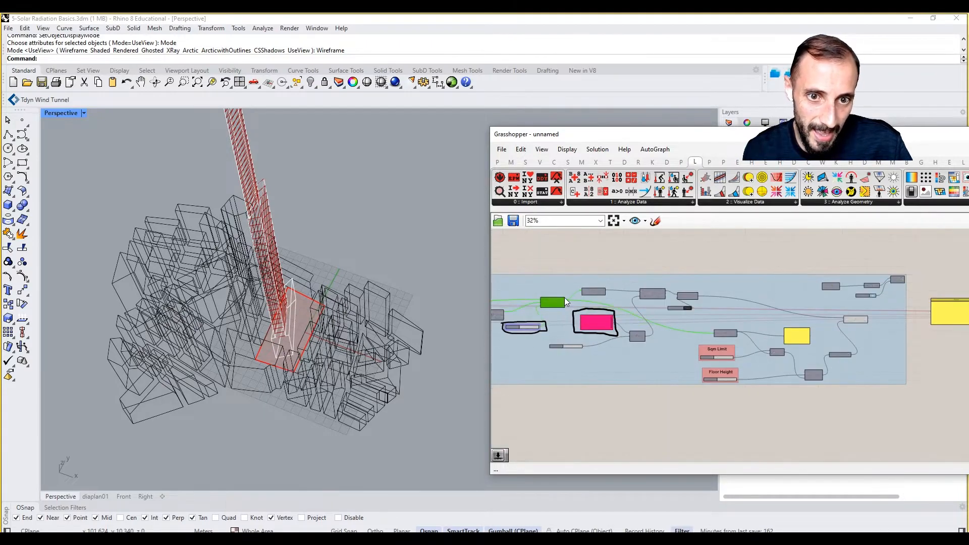
scroll(564, 297, "up", 3)
scroll(567, 302, "down", 5)
scroll(756, 321, "up", 6)
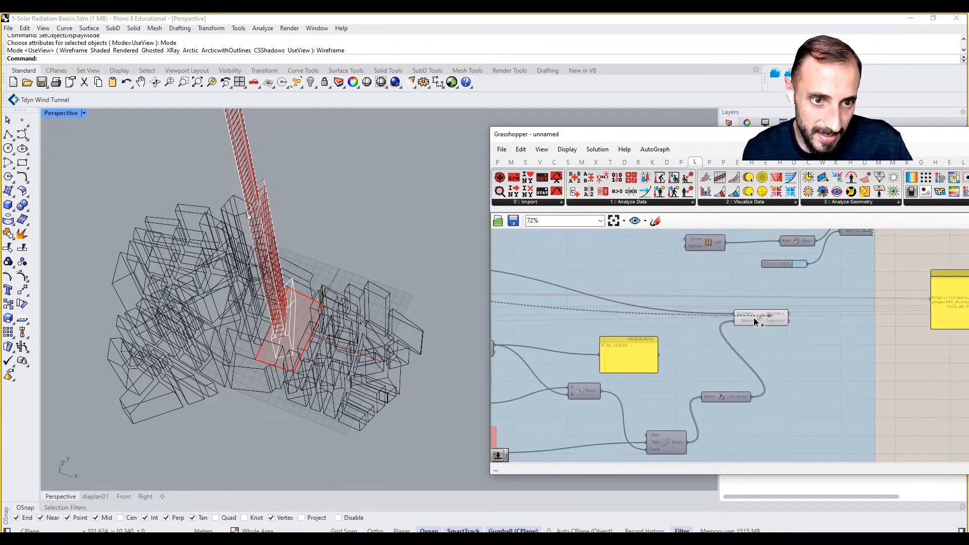
scroll(764, 336, "down", 5)
scroll(608, 348, "up", 5)
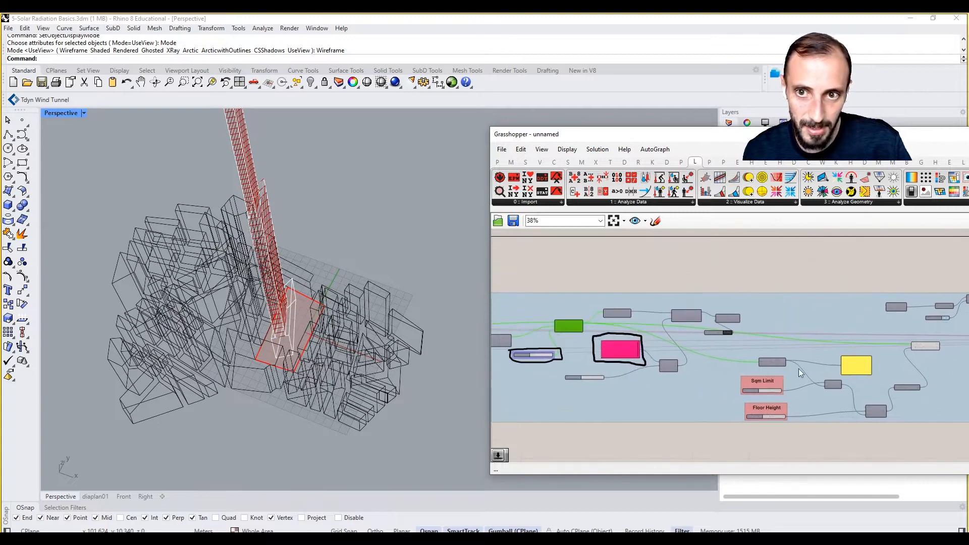
Turn on the preview of the blue section's Scale component and inspect its outline on the tower
right_click_drag(744, 362, 867, 362)
right_click_drag(653, 332, 818, 348)
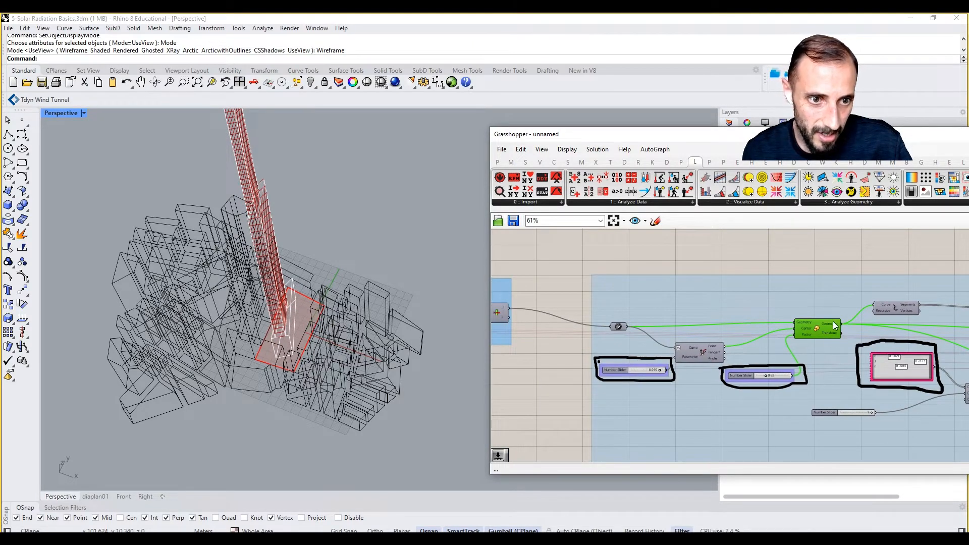
mouse_move(833, 327)
right_click(800, 256)
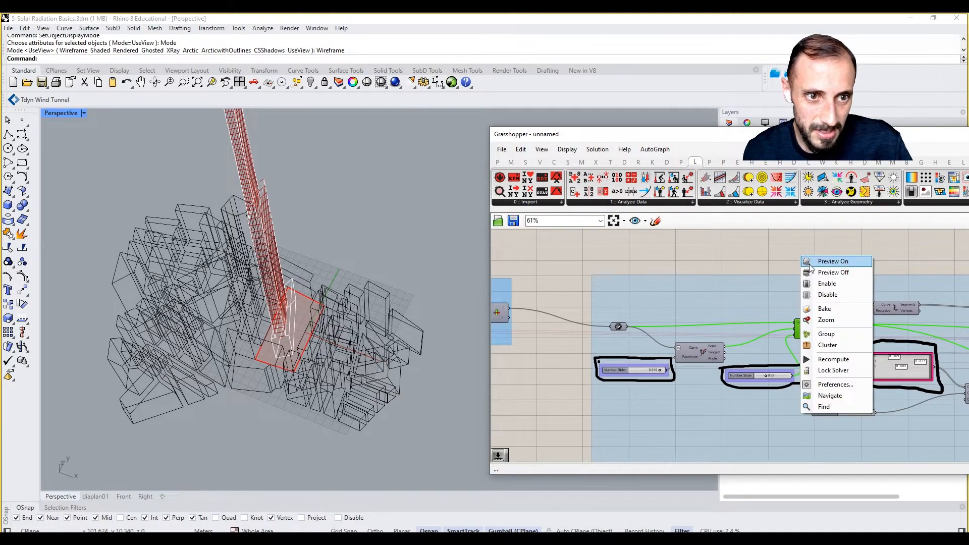
right_click_drag(284, 267, 388, 341)
scroll(272, 217, "up", 6)
Compare the genome sliders, gene pool and scaling logic of the red and blue tower sections
scroll(331, 364, "up", 4)
right_click_drag(732, 406, 877, 394)
scroll(877, 393, "down", 6)
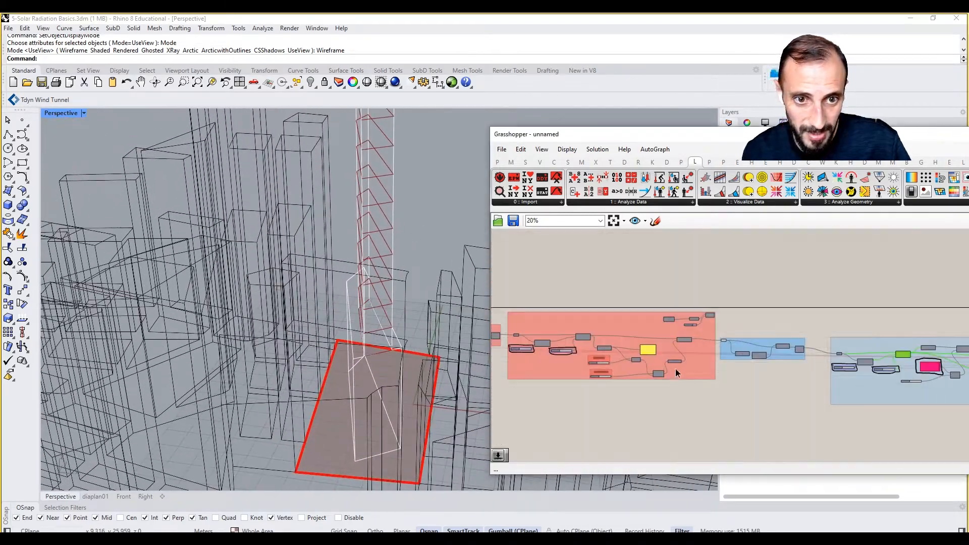
scroll(659, 363, "up", 5)
right_click_drag(520, 356, 629, 343)
scroll(732, 352, "down", 7)
right_click_drag(958, 366, 773, 346)
scroll(764, 335, "up", 8)
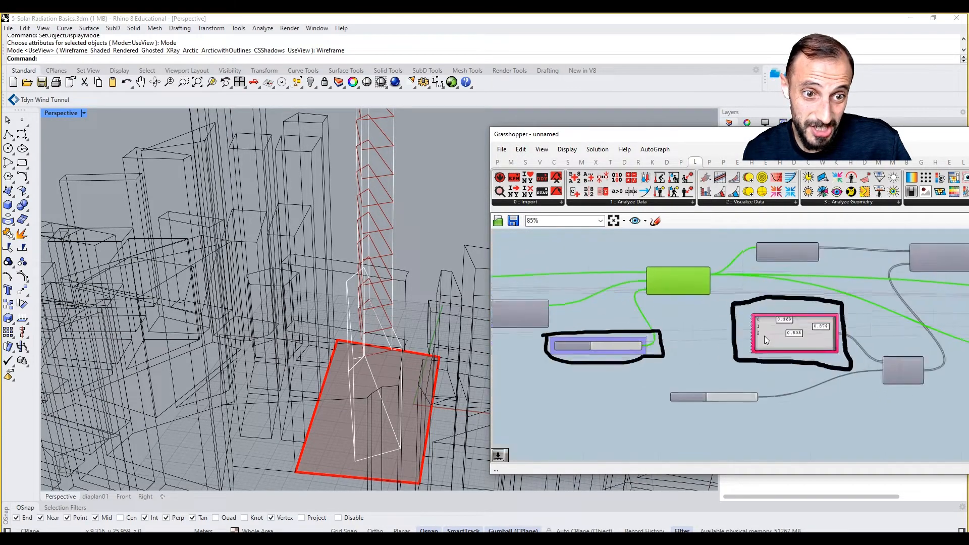
scroll(798, 337, "down", 5)
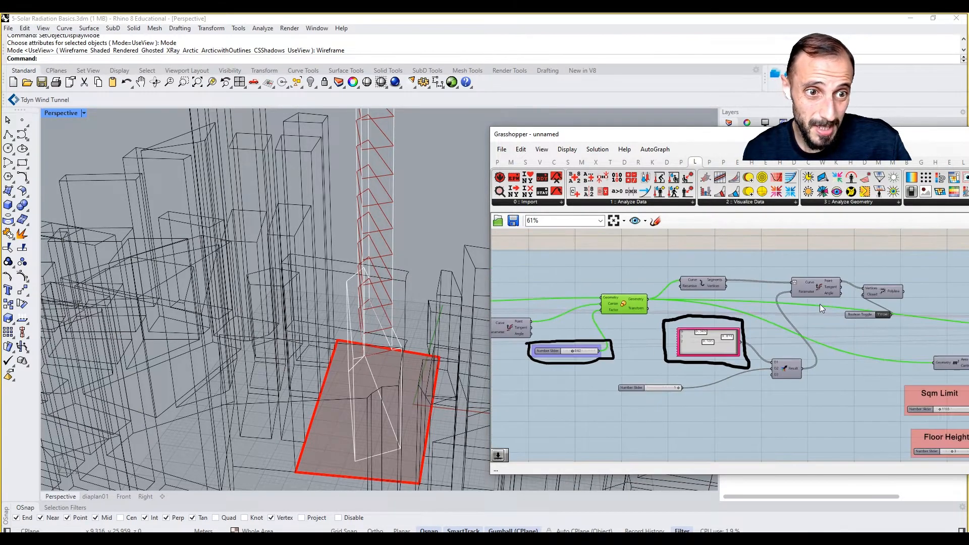
scroll(767, 310, "down", 4)
Set the red section's curve parameter slider to 0.838 and its scale factor slider to 0.80
right_click_drag(612, 327, 819, 321)
scroll(742, 313, "up", 8)
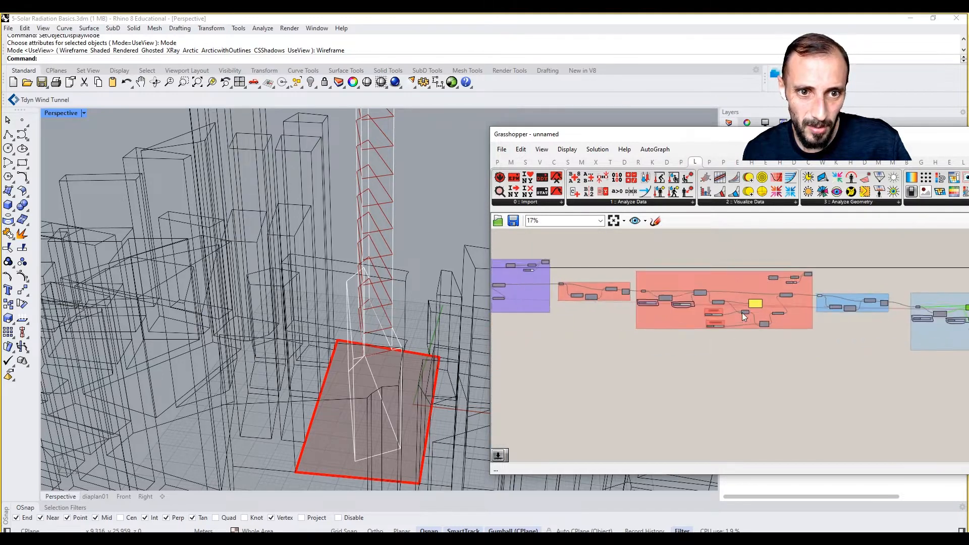
right_click_drag(662, 304, 697, 304)
scroll(653, 299, "up", 3)
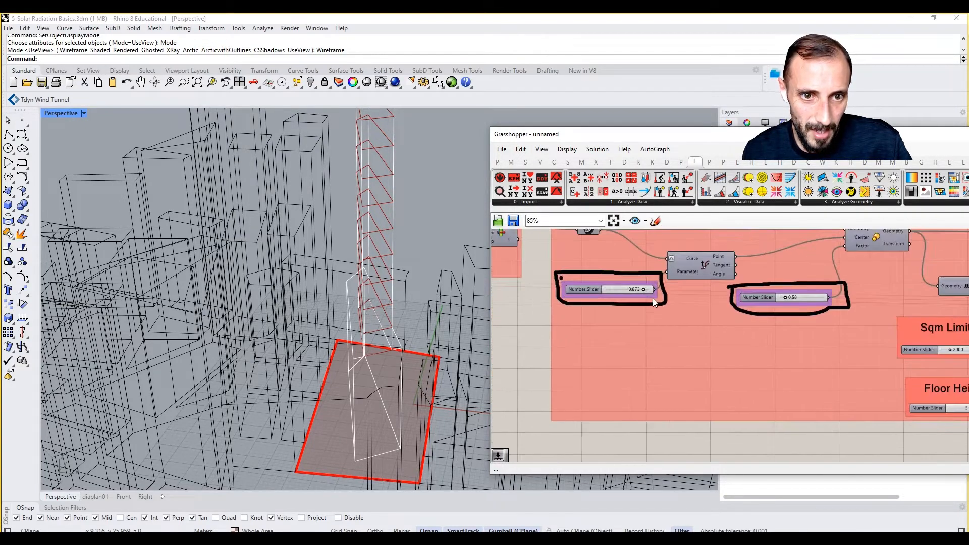
scroll(648, 289, "down", 3)
right_click_drag(596, 306, 628, 310)
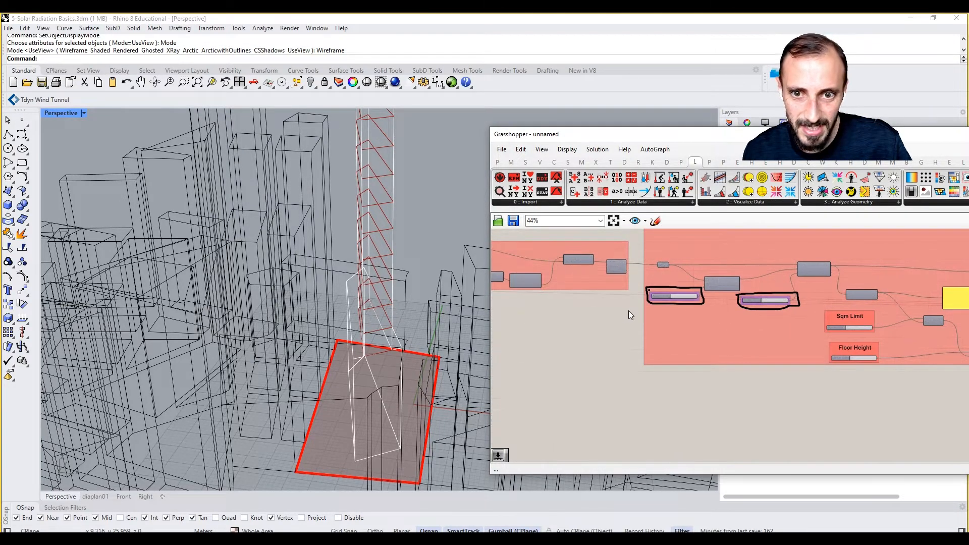
scroll(696, 297, "up", 3)
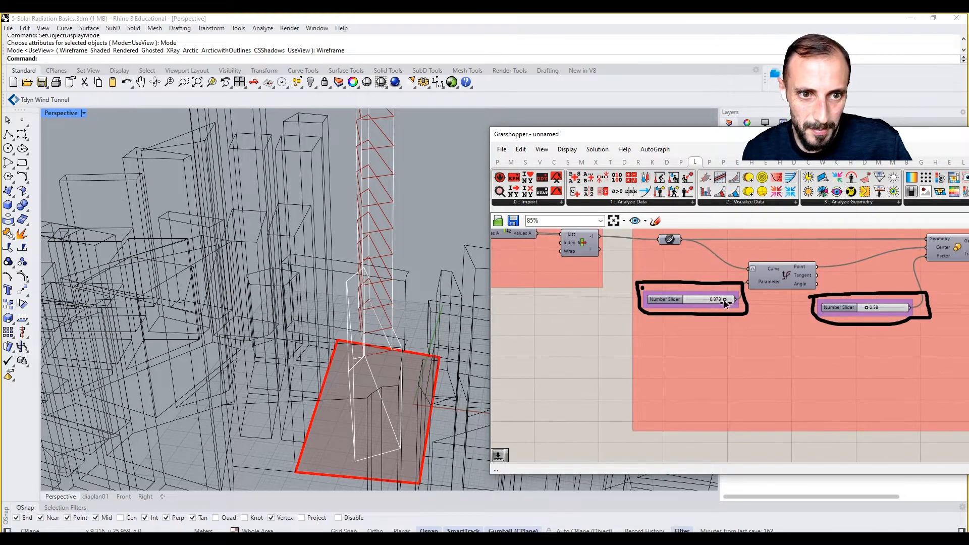
mouse_move(724, 301)
left_mouse_down()
mouse_move(689, 296)
mouse_move(723, 299)
left_mouse_up()
scroll(848, 315, "up", 2)
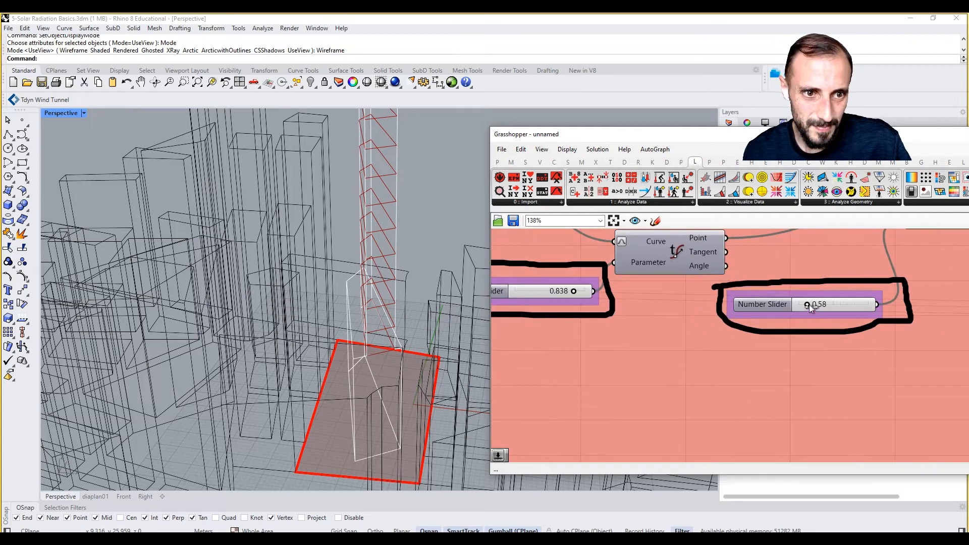
left_click_drag(810, 308, 890, 315)
Set the minimum of the red section's scale factor slider to 0.65 and review the tower
right_click(788, 304)
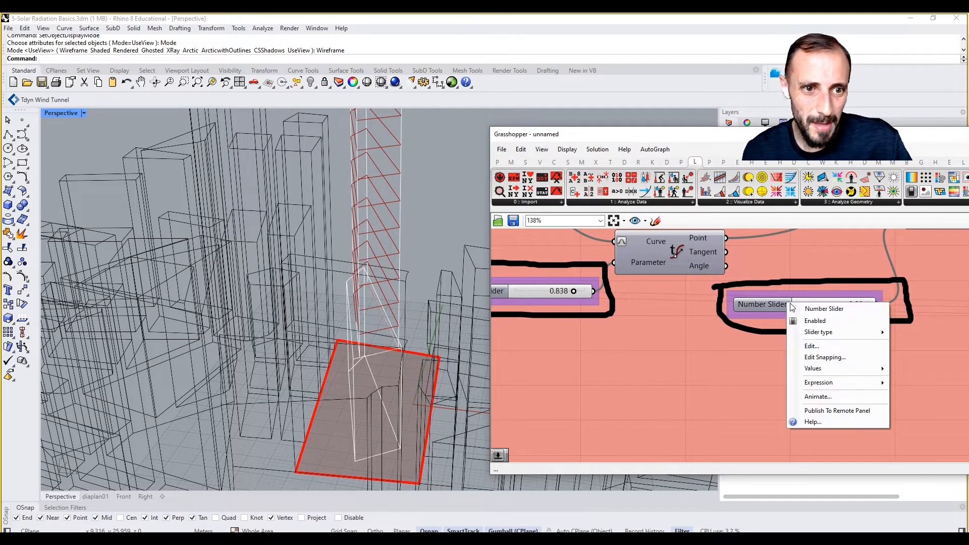
left_click(797, 348)
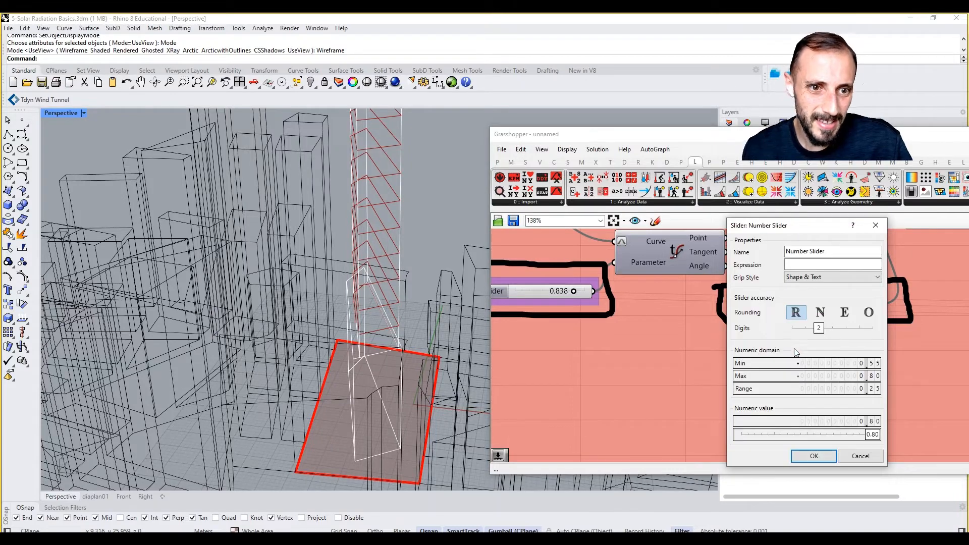
double_click(849, 364)
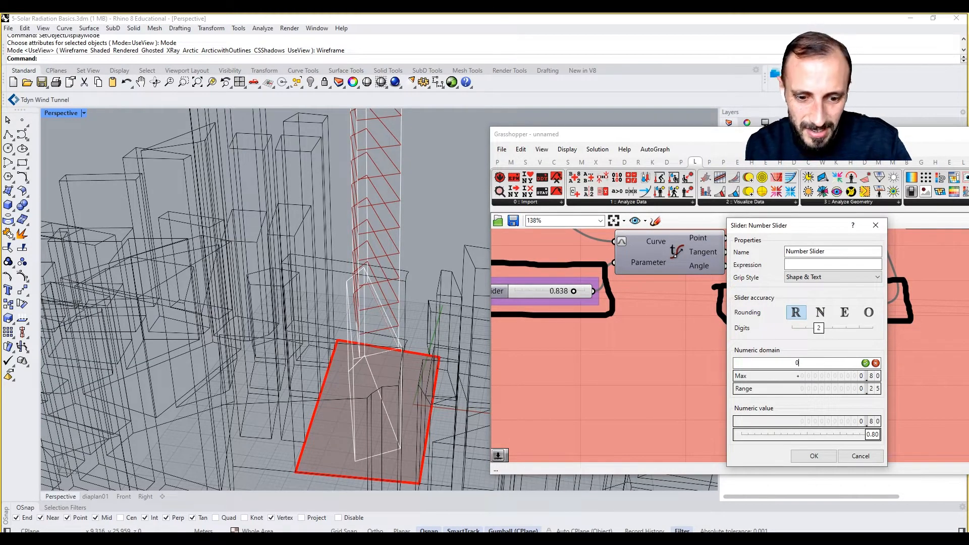
type("0.65")
left_click(866, 363)
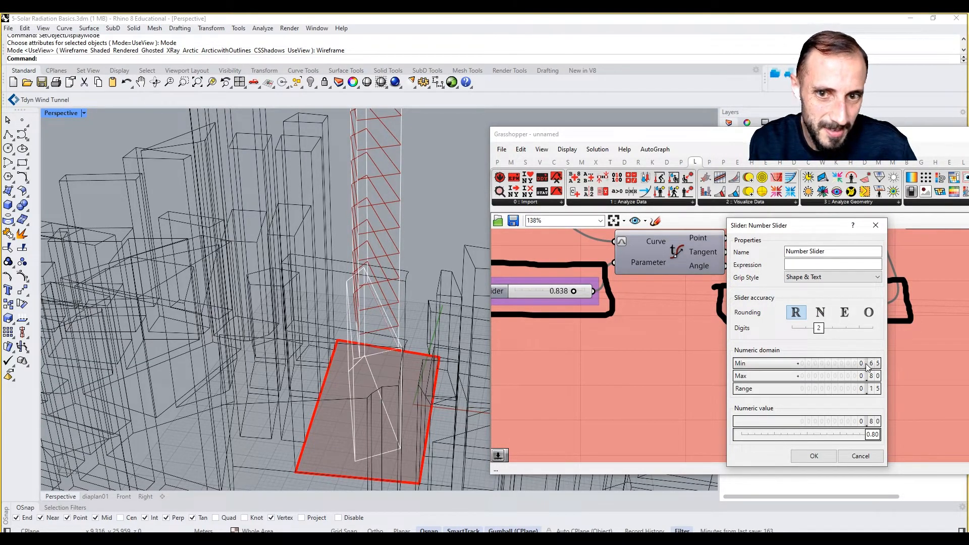
left_click(809, 453)
right_click_drag(429, 283, 288, 324)
scroll(352, 296, "down", 6)
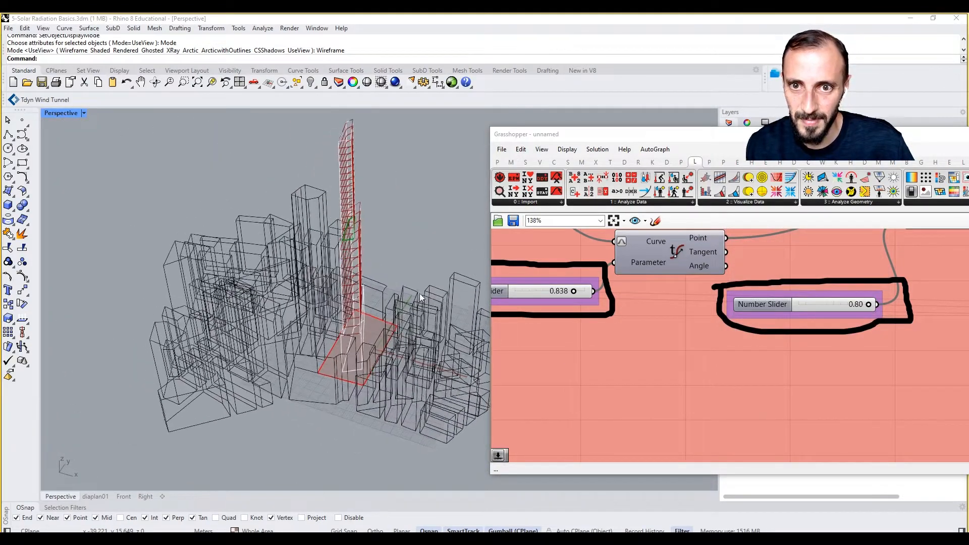
Delete the blue section's Explode, Evaluate Curve and Polyline components along with the Boolean Toggle
scroll(959, 328, "down", 5)
right_click_drag(959, 329, 734, 331)
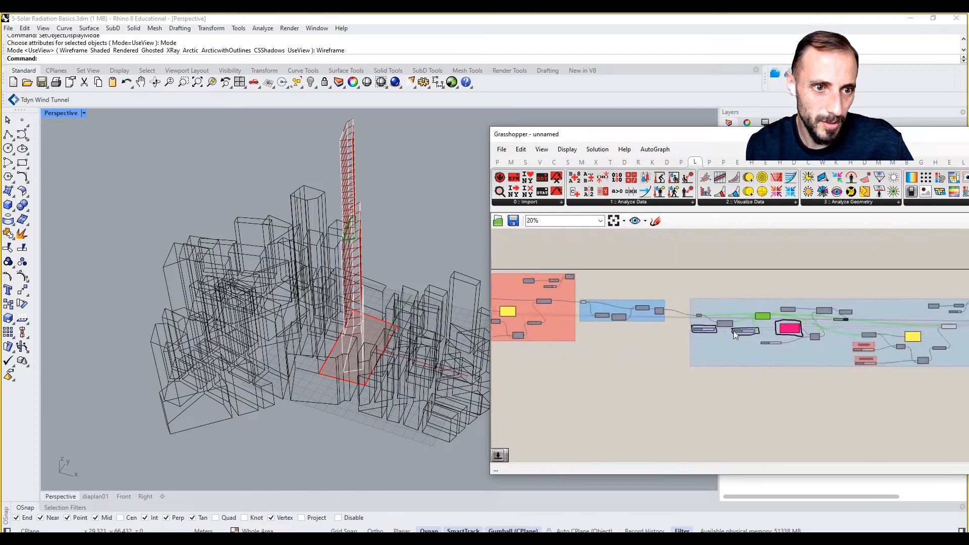
scroll(782, 331, "up", 3)
scroll(675, 349, "down", 1)
right_click_drag(868, 339, 756, 338)
left_click_drag(809, 271, 801, 267)
left_click_drag(676, 264, 685, 258)
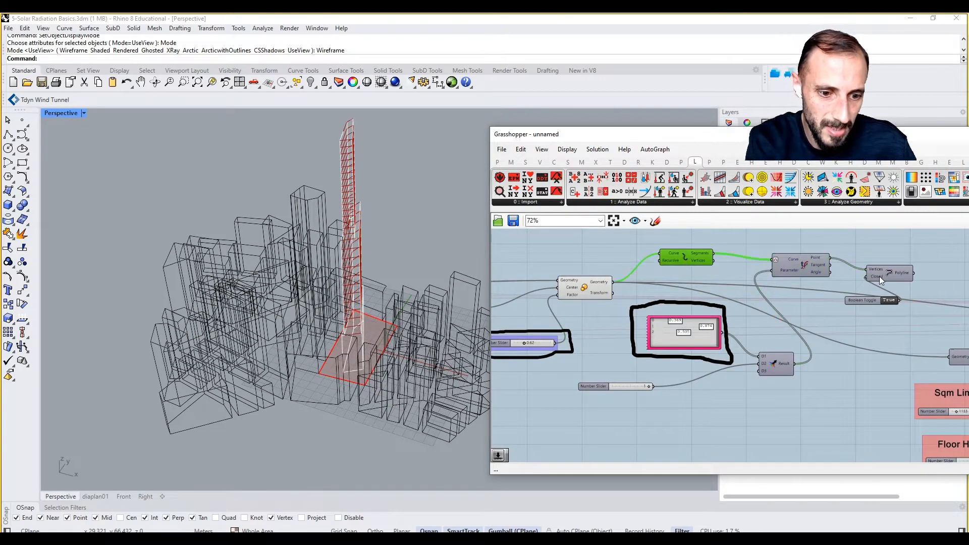
key("Delete")
left_click(879, 272)
key("Delete")
left_click(856, 298)
key("Delete")
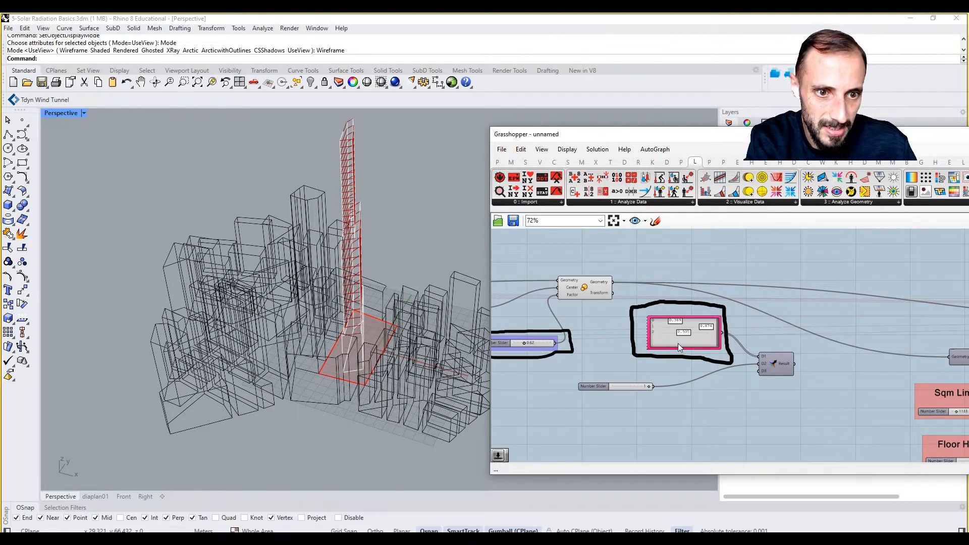
Delete the blue section's Merge component, gene pool, hand-drawn outline around it and leftover number slider
left_click(776, 363)
key("Delete")
left_click(676, 347)
key("Delete")
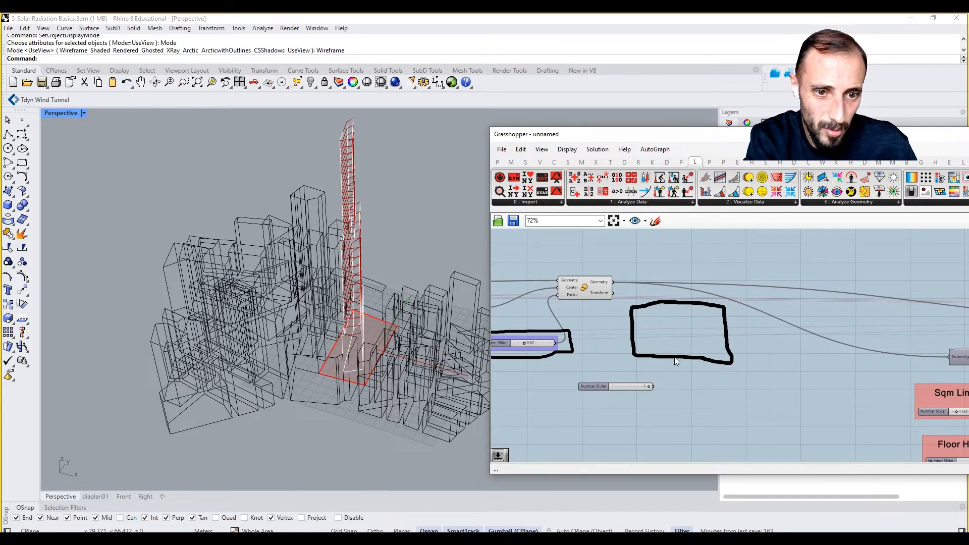
left_click(674, 357)
key("Delete")
left_click(623, 385)
key("Delete")
Set the blue section's scale factor slider range to a minimum of 0.70 and a maximum of 0.85
scroll(601, 346, "up", 4)
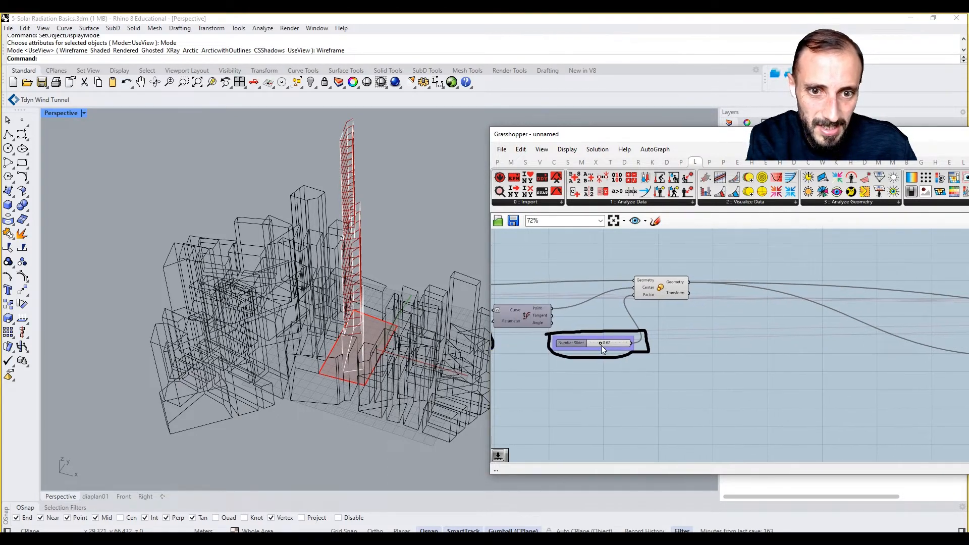
right_click(591, 345)
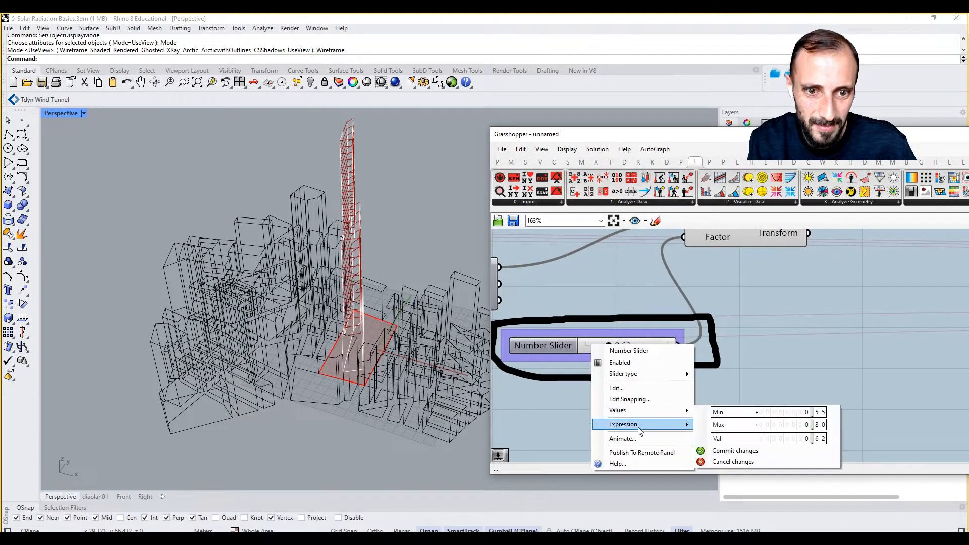
left_click(634, 386)
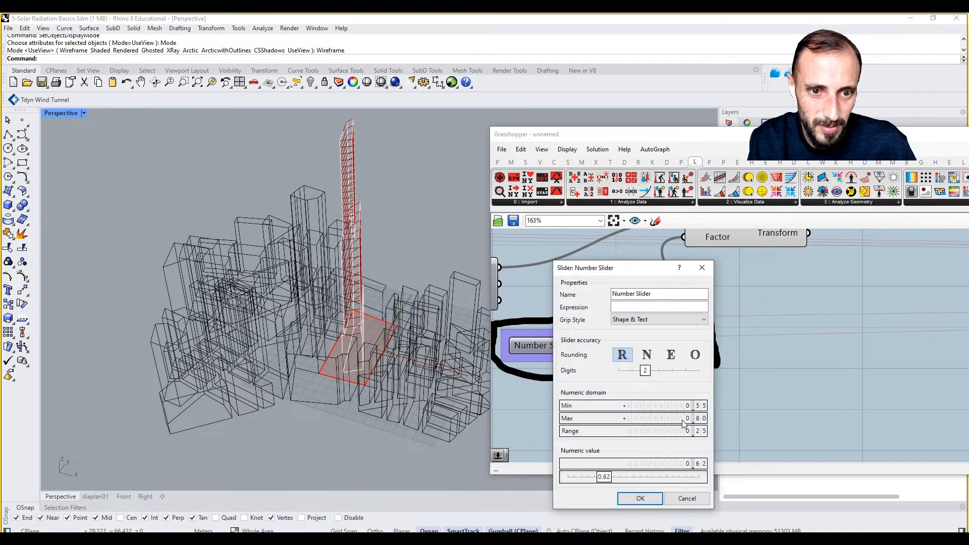
double_click(683, 406)
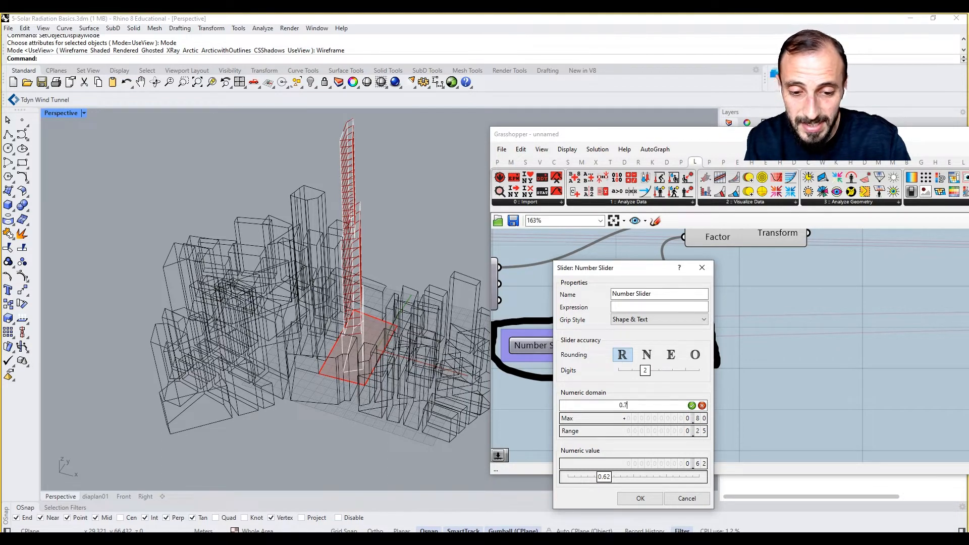
type("0.70")
double_click(675, 419)
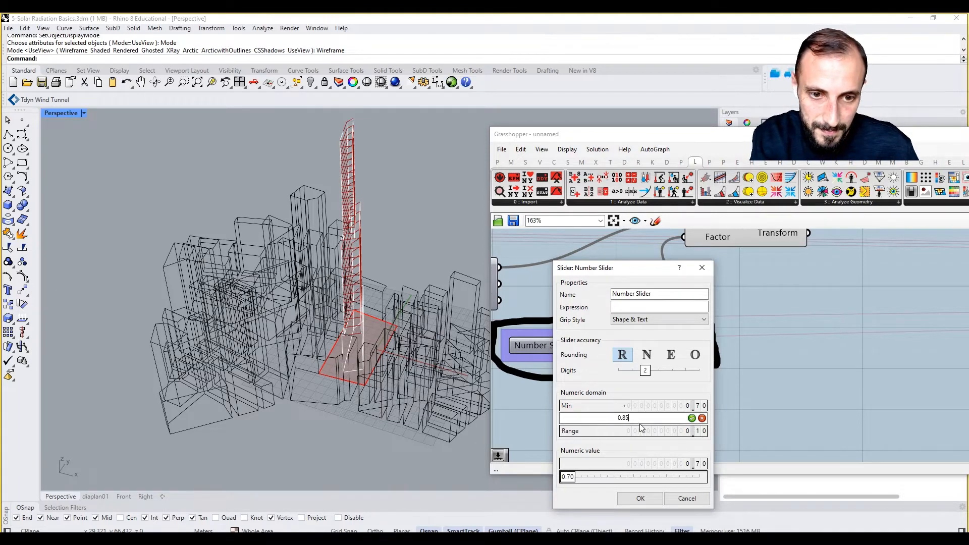
left_click(691, 417)
left_click(641, 498)
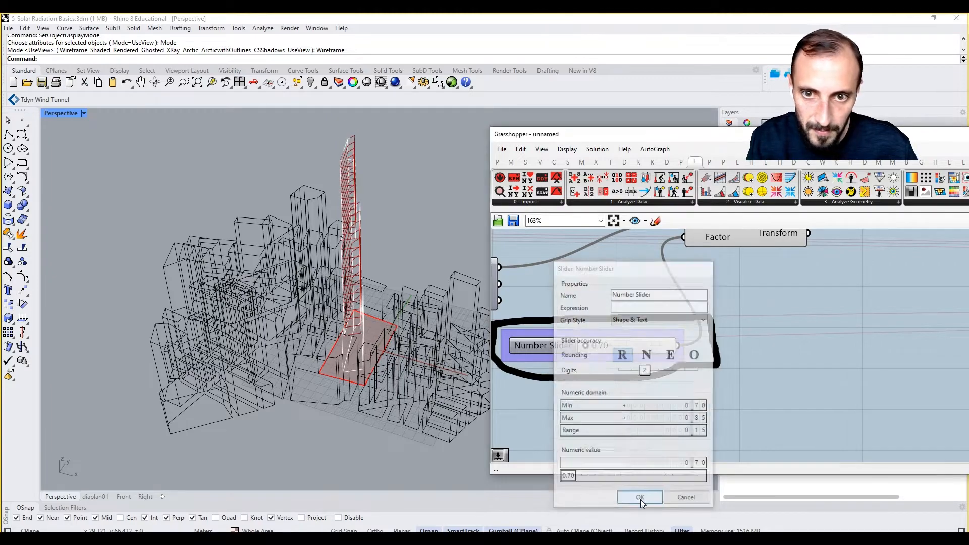
Check the blue section's outline area and set its Sqm Limit to 500
right_click_drag(383, 323, 337, 334)
right_click_drag(782, 382, 674, 382)
scroll(674, 383, "down", 4)
right_click_drag(898, 367, 714, 323)
scroll(842, 339, "up", 3)
scroll(792, 329, "down", 4)
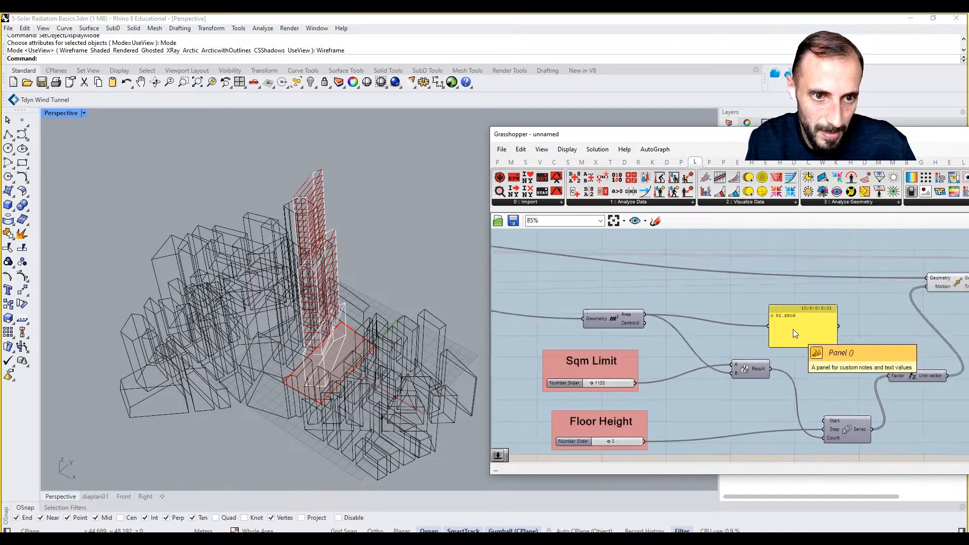
right_click_drag(793, 329, 805, 316)
scroll(663, 374, "up", 3)
scroll(619, 365, "up", 1)
double_click(637, 357)
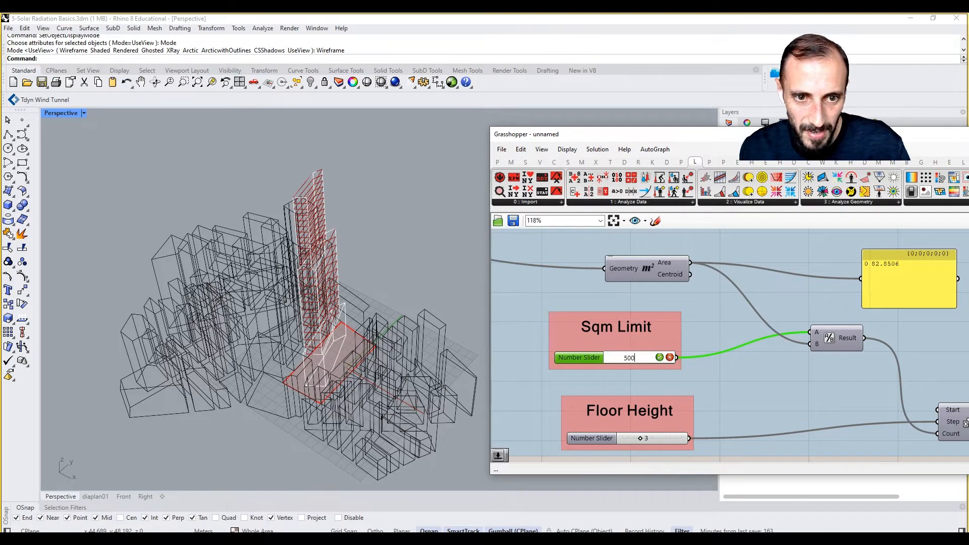
key("Return")
Enter a new Sqm Limit for the blue section and review the tower's height among the surrounding buildings
double_click(640, 359)
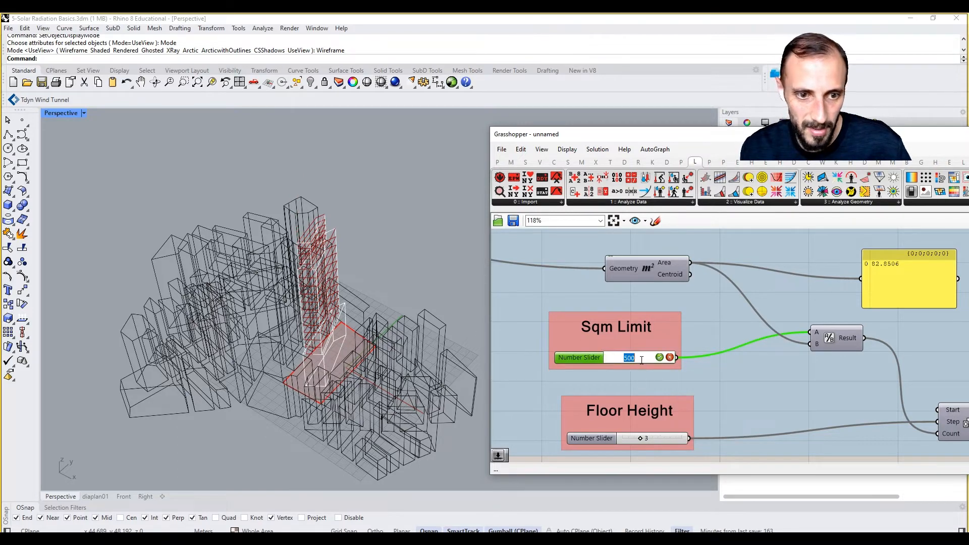
type("75")
right_click_drag(320, 209, 359, 203)
scroll(747, 313, "down", 6)
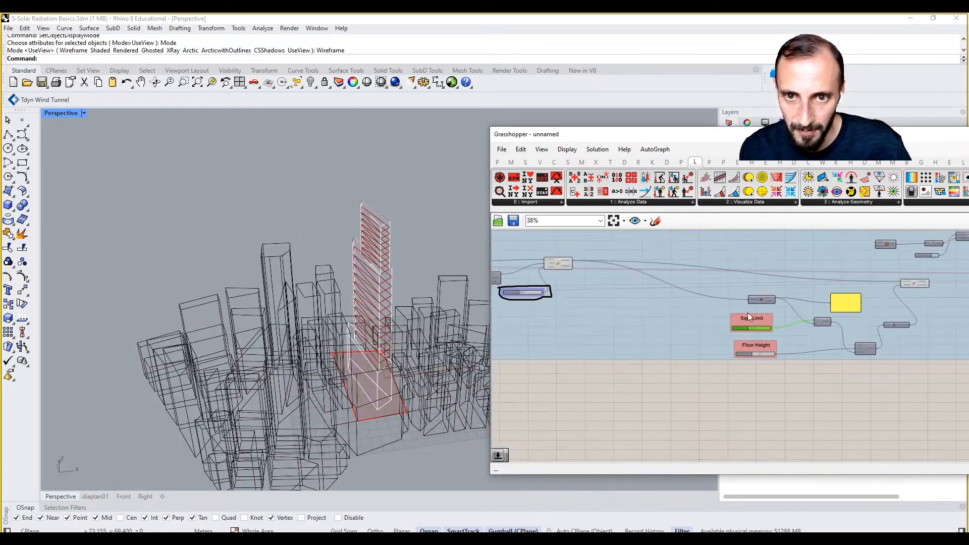
Set the red section's Sqm Limit to 1200 and check the tower's new height among the surrounding buildings
scroll(624, 319, "up", 6)
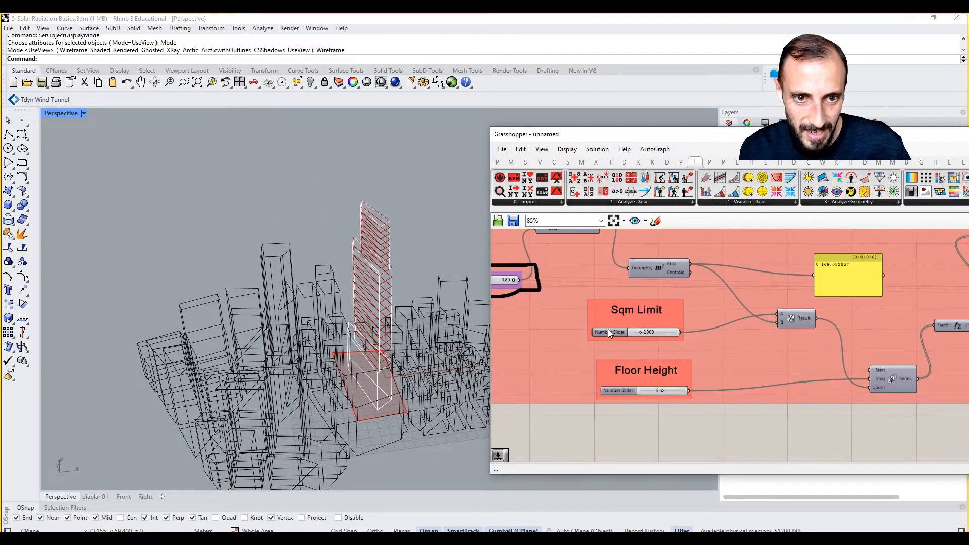
left_click(662, 335)
double_click(662, 335)
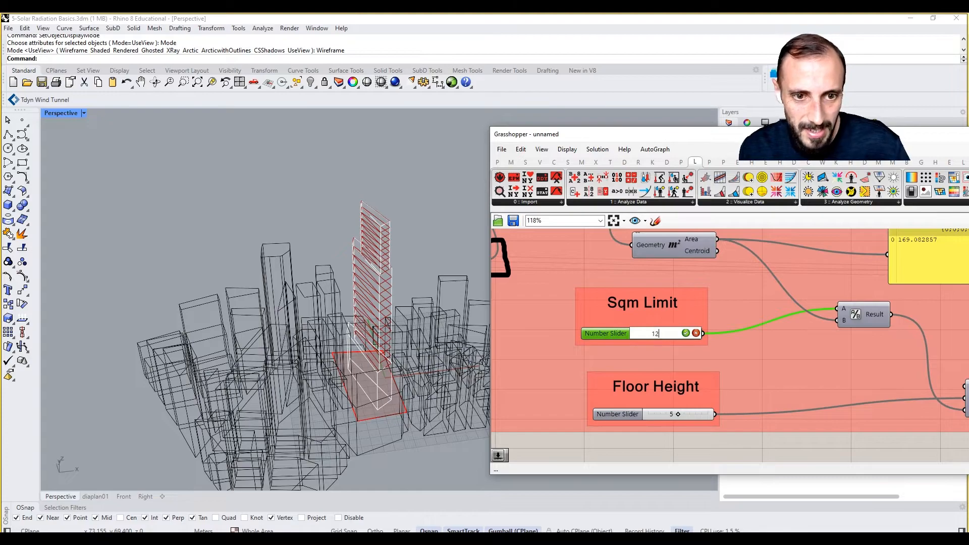
type("1200")
key("Return")
right_click_drag(364, 282, 353, 302)
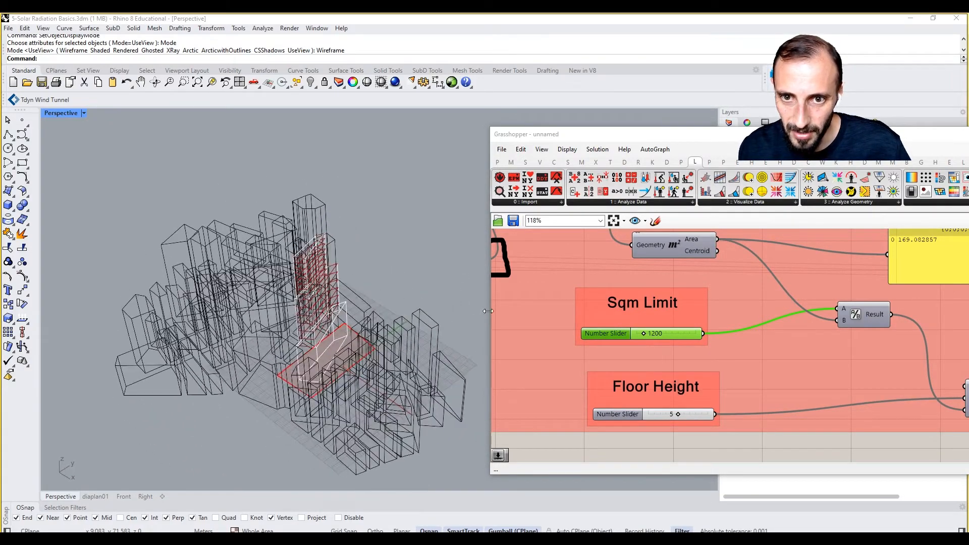
Examine the blue section's scale factor, Sqm Limit, Floor Height and outline area across its part of the definition
right_click_drag(849, 328, 726, 338)
scroll(726, 337, "down", 5)
right_click_drag(958, 346, 462, 337)
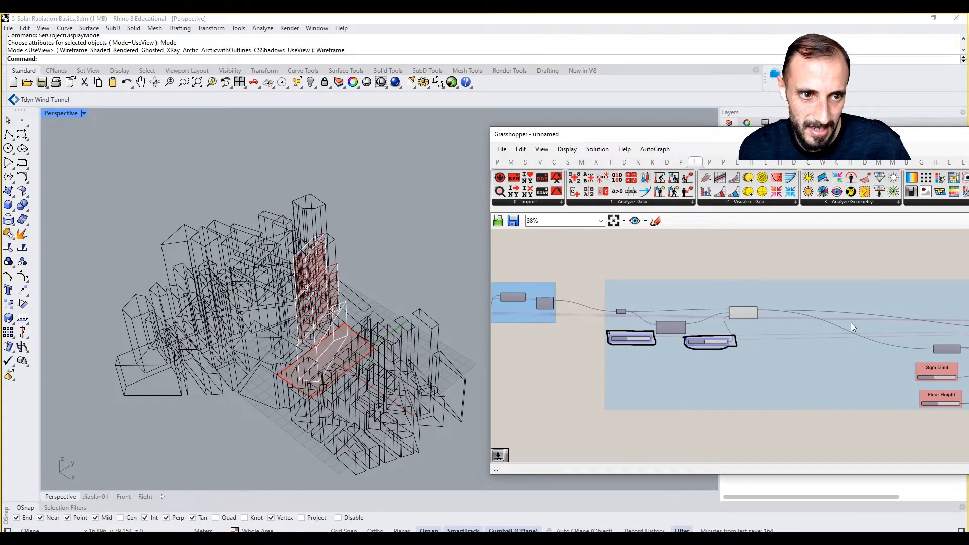
right_click_drag(851, 323, 713, 322)
right_click_drag(850, 353, 783, 347)
scroll(794, 348, "up", 3)
right_click_drag(685, 341, 946, 332)
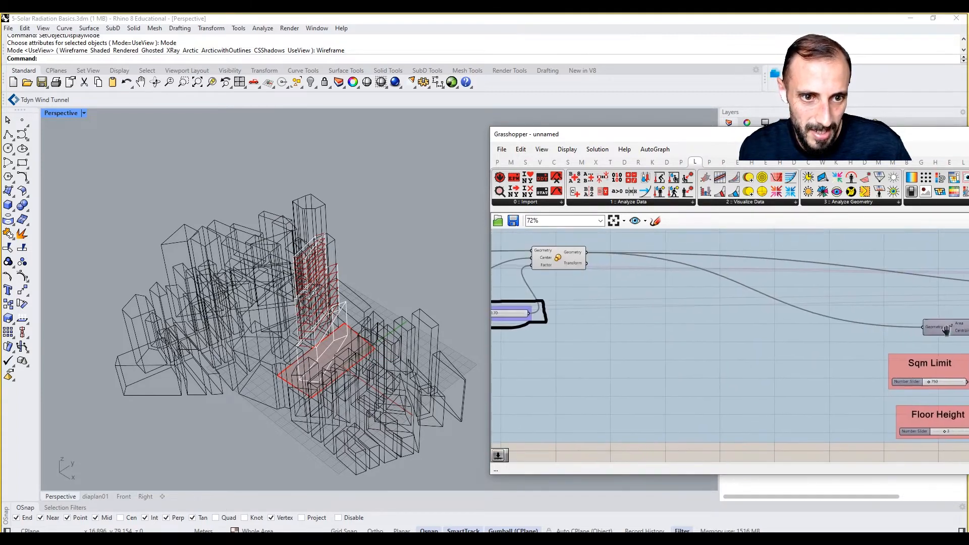
right_click_drag(642, 296, 696, 303)
scroll(549, 329, "up", 2)
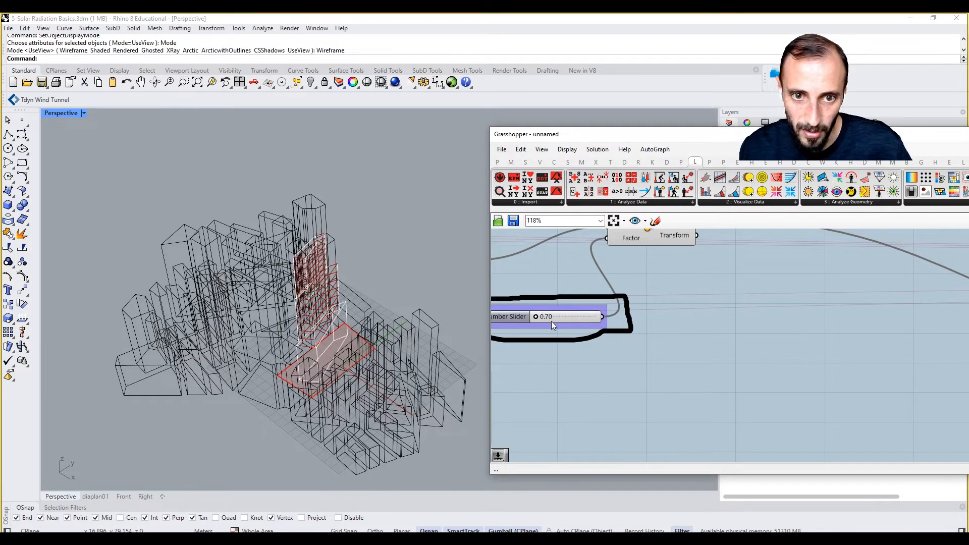
scroll(551, 321, "down", 4)
scroll(868, 353, "up", 4)
right_click_drag(873, 359, 770, 362)
left_click(758, 366)
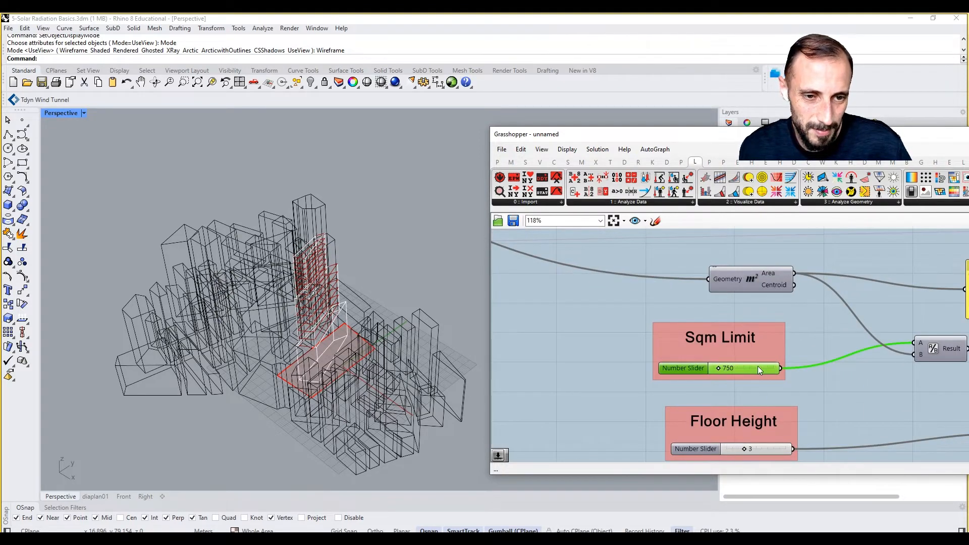
scroll(759, 366, "down", 3)
right_click_drag(795, 328, 707, 328)
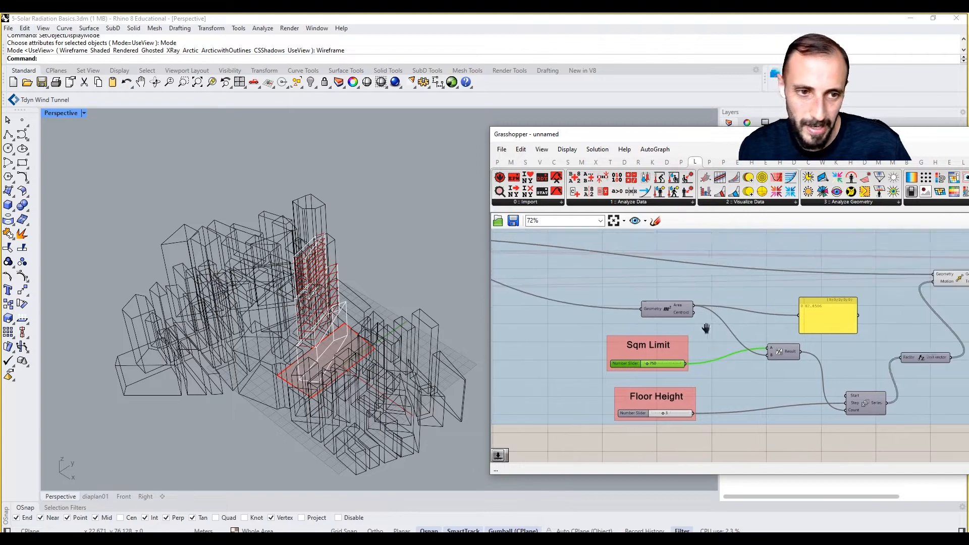
Switch the run toggle of the radiation analysis above the Beneficial Sun group to True and inspect the coloured tower
scroll(707, 327, "down", 5)
right_click_drag(822, 314, 485, 287)
scroll(794, 292, "up", 5)
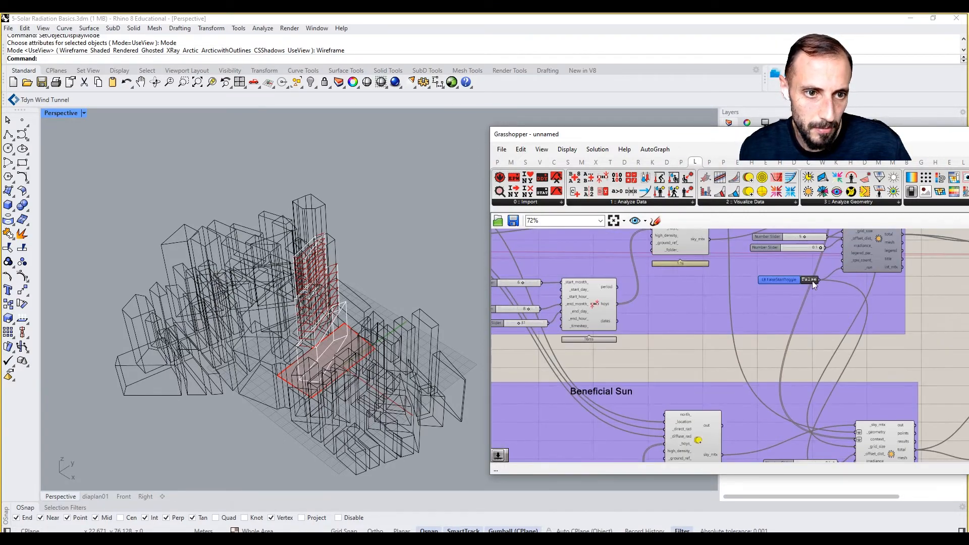
double_click(809, 279)
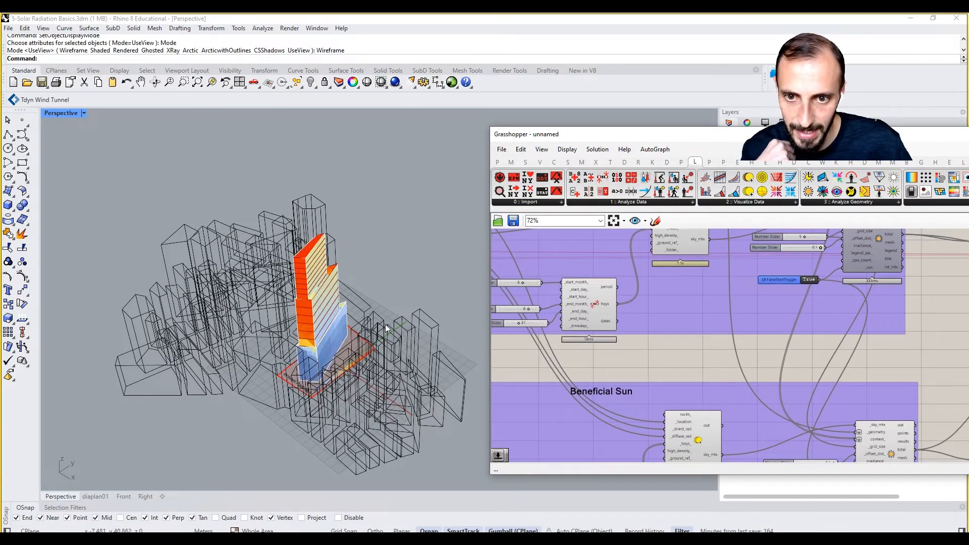
right_click_drag(385, 324, 437, 355)
Open the Galapagos editor from the component fed by the summed radiation result, start the solver and watch the tower in the model
scroll(777, 338, "down", 2)
right_click_drag(777, 339, 558, 330)
scroll(557, 329, "down", 4)
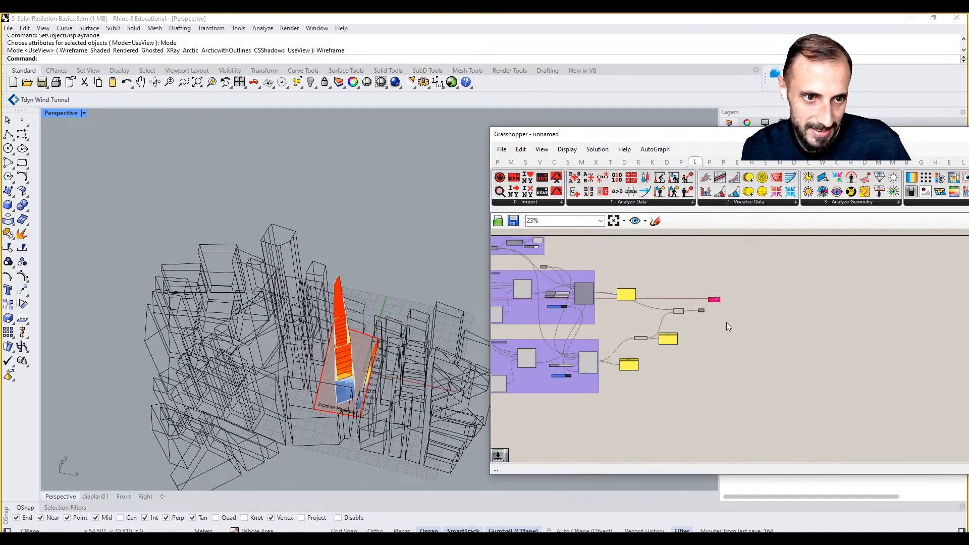
scroll(686, 318, "up", 5)
scroll(679, 328, "up", 2)
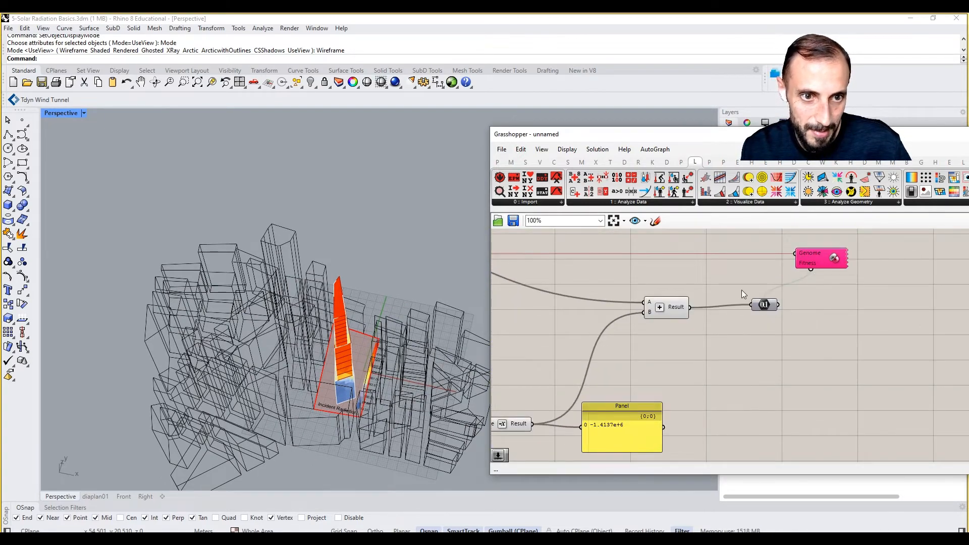
double_click(825, 258)
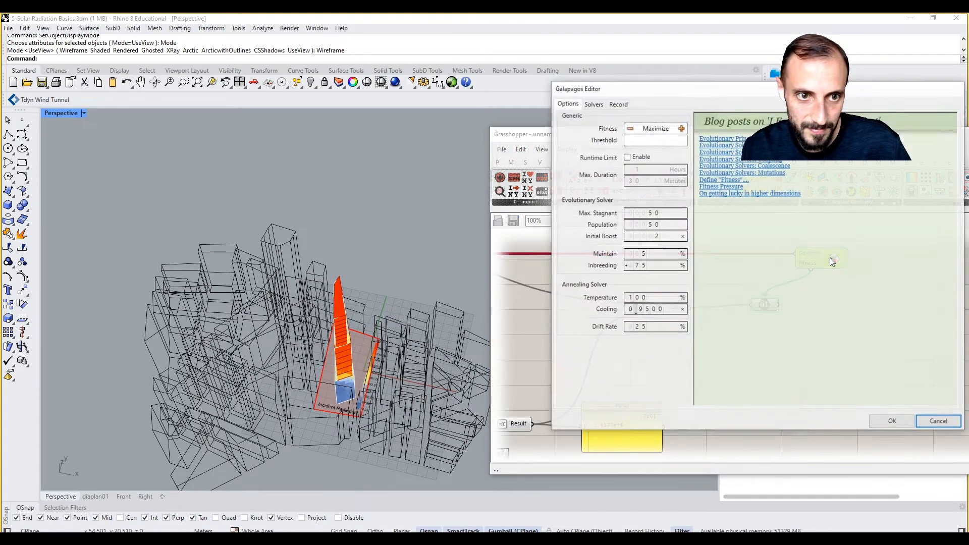
left_click(593, 104)
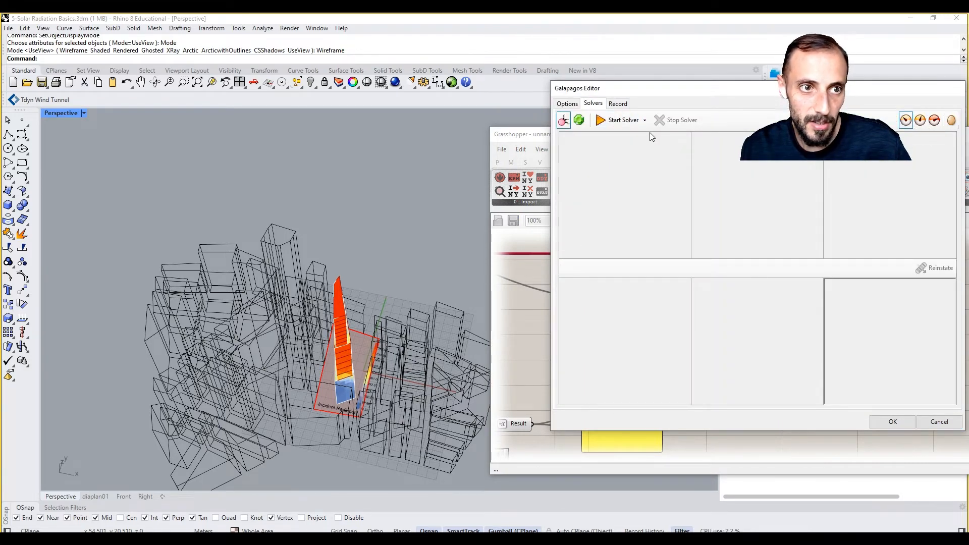
left_click(621, 121)
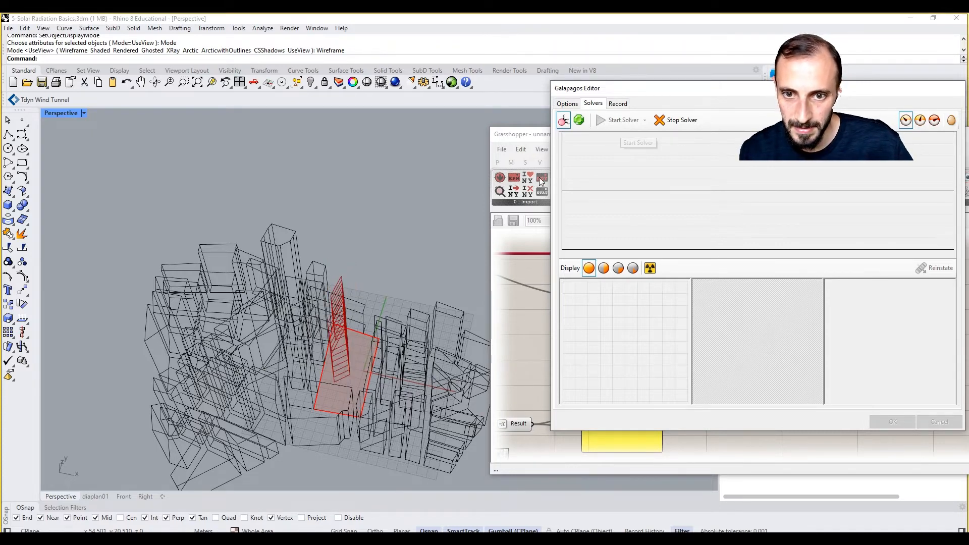
right_click_drag(359, 253, 429, 223)
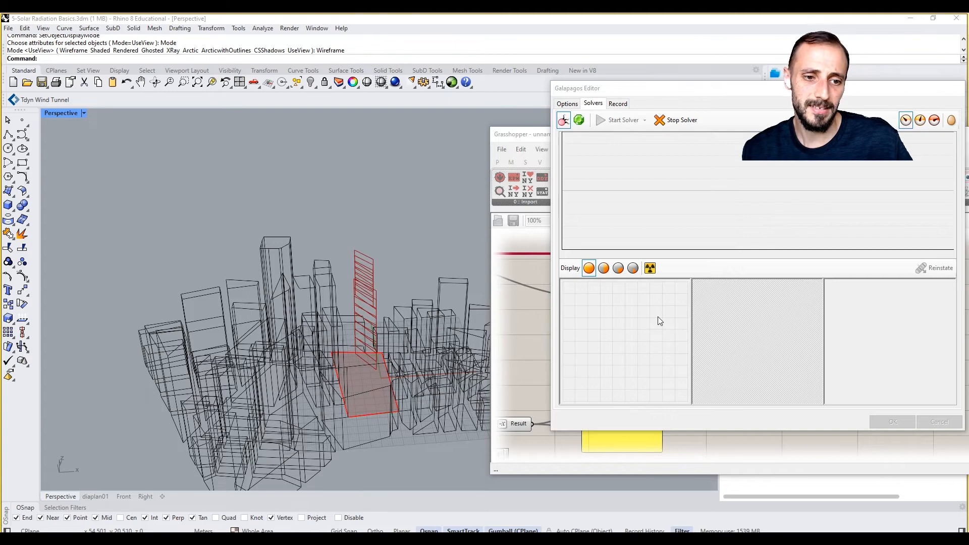
mouse_move(324, 265)
right_mouse_down()
mouse_move(261, 258)
mouse_move(299, 289)
mouse_move(354, 305)
mouse_move(326, 279)
right_mouse_up()
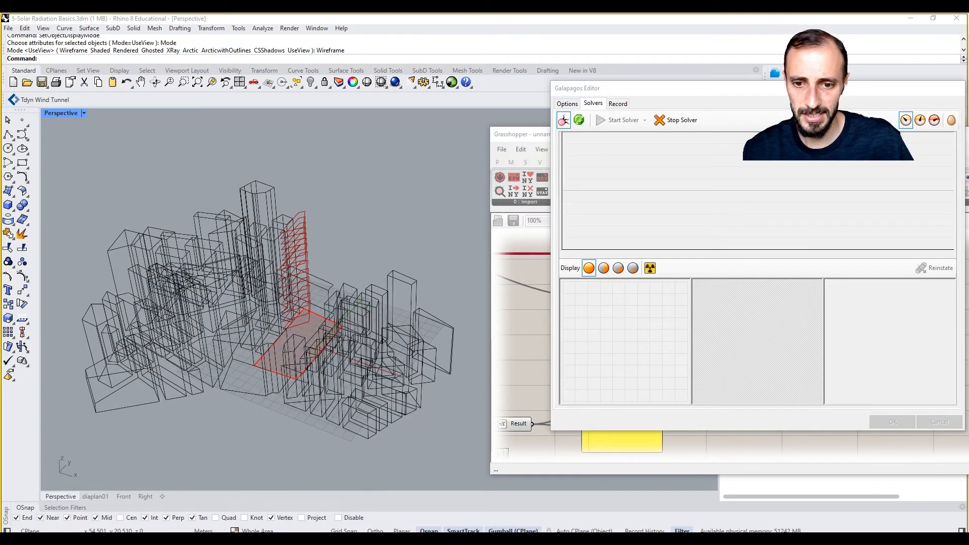